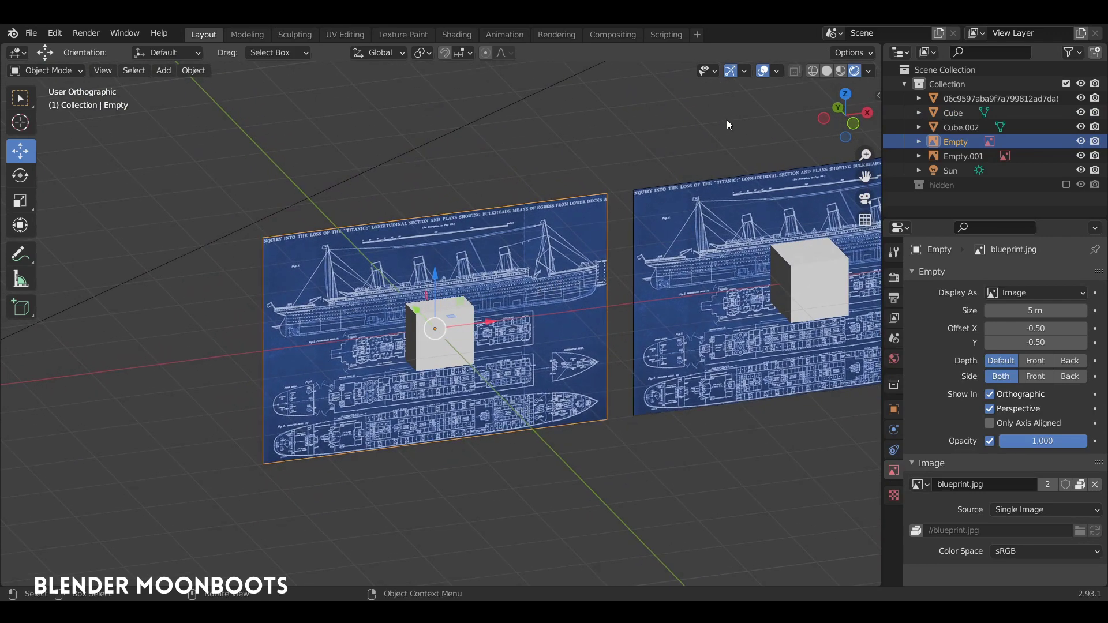
- Compare the scene in Material Preview and Rendered viewport shading
left_click(840, 70)
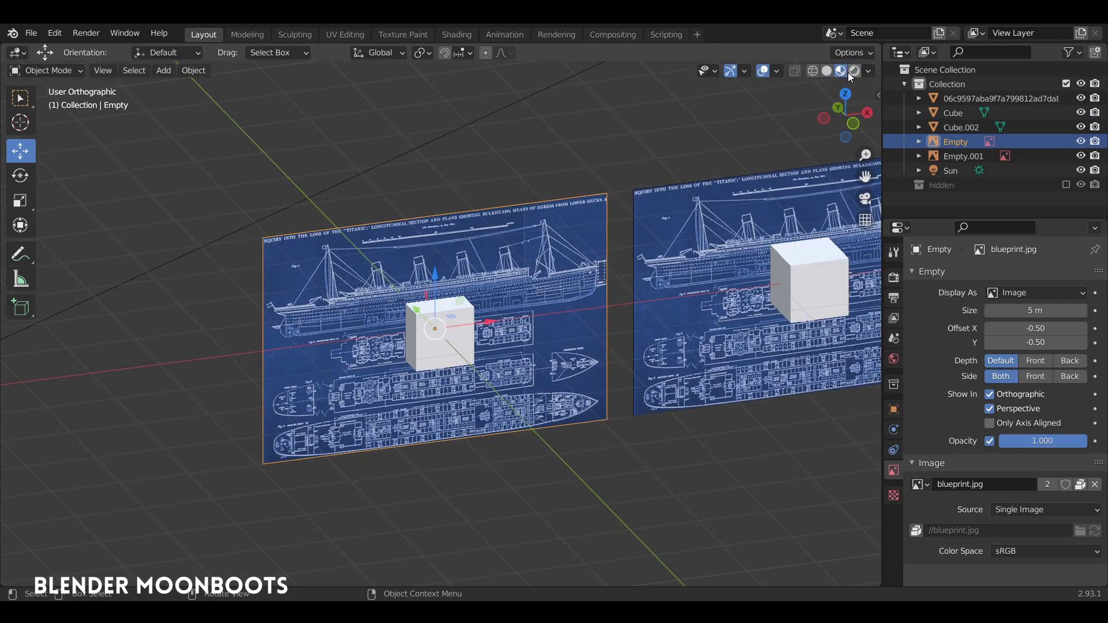
left_click(855, 71)
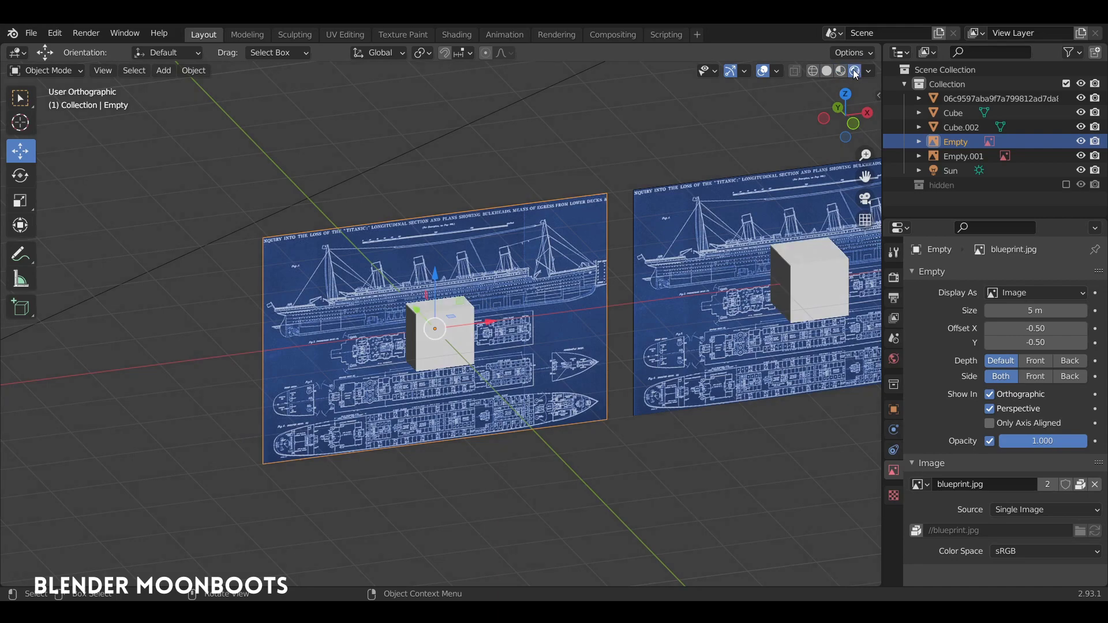
- Check the available options for adding an image, then inspect the building facade image plane from another angle
scroll(710, 185, "down", 3)
middle_click_drag(663, 235, 427, 276, "shift")
scroll(537, 239, "up", 2)
middle_click_drag(541, 238, 421, 247, "shift")
key("shift+a")
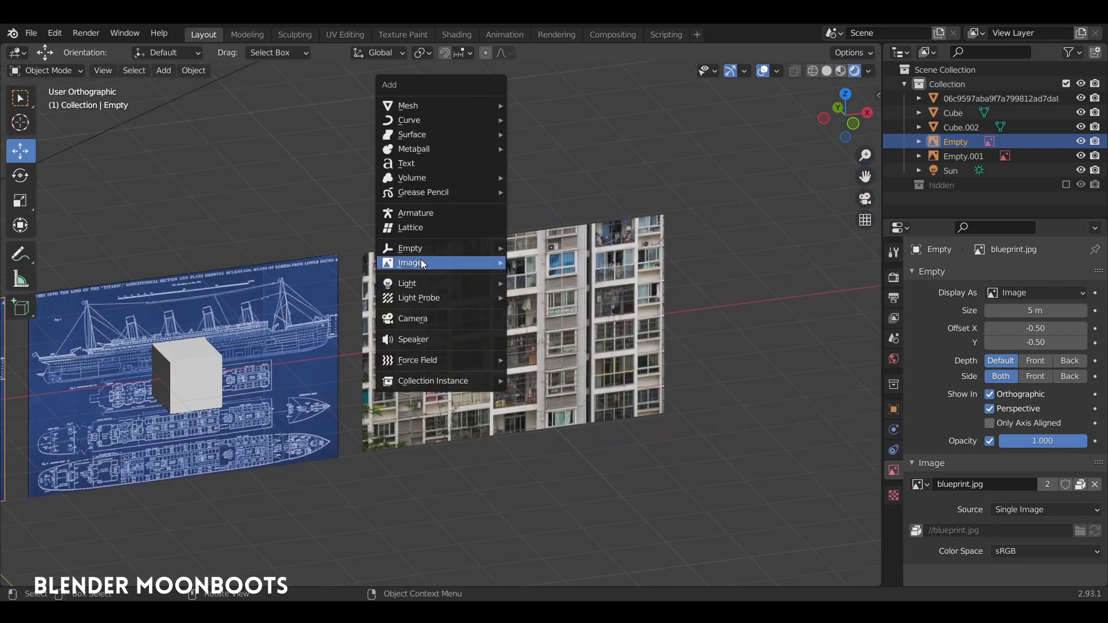
mouse_move(421, 263)
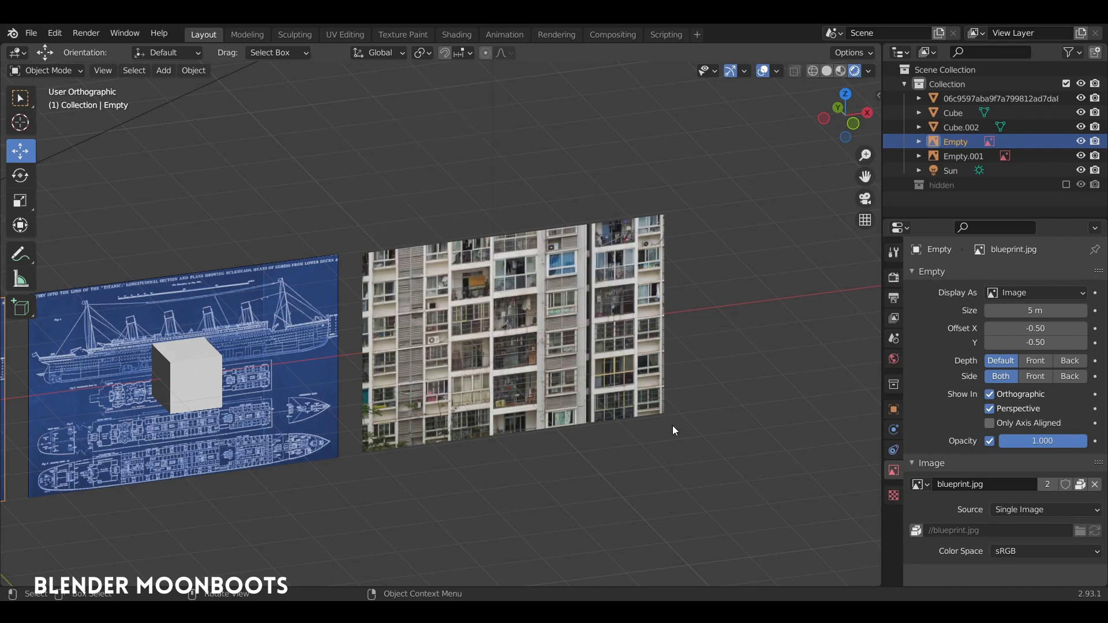
scroll(589, 298, "up", 4)
left_click(596, 298)
middle_click_drag(590, 292, 739, 287)
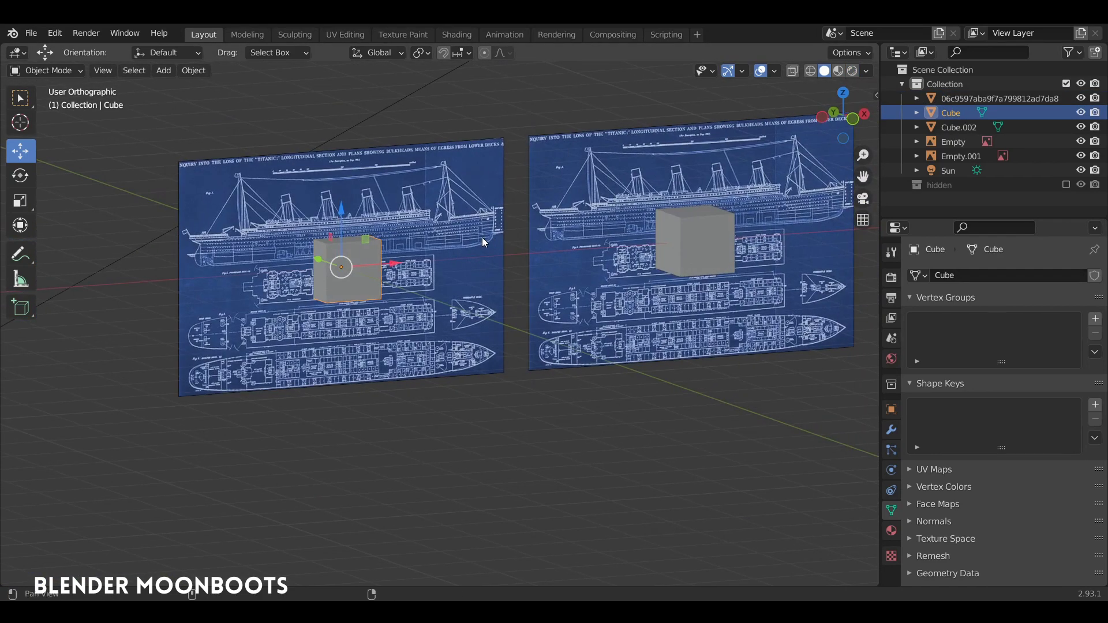
- Compare the display settings of the two blueprint reference images, Empty and Empty.001
middle_click_drag(482, 237, 520, 273)
left_click(489, 240)
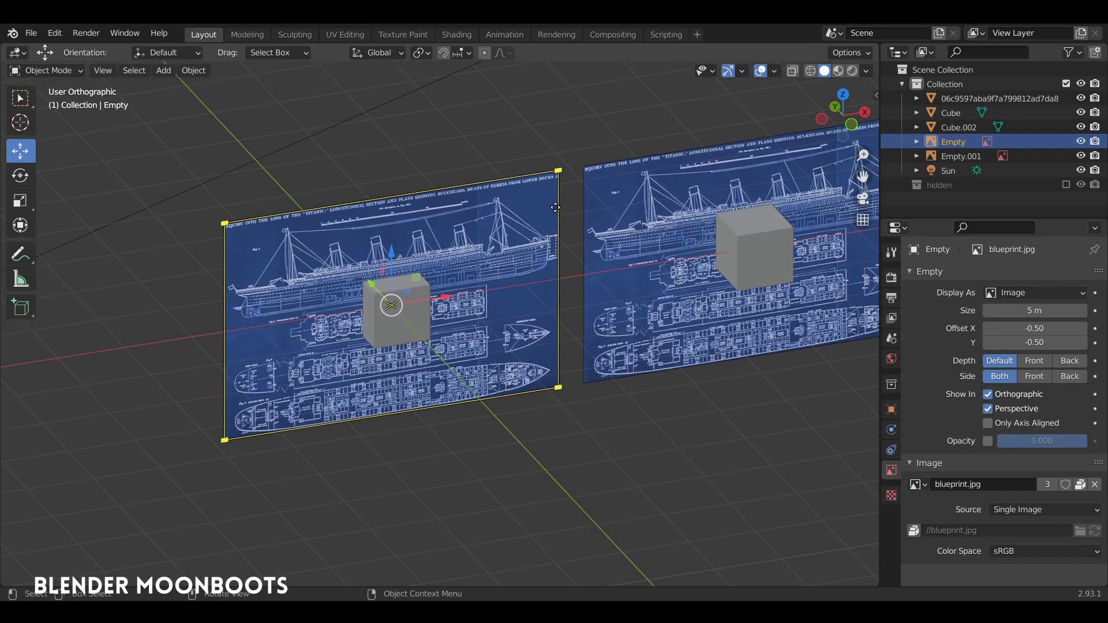
left_click(594, 198)
left_click(548, 211)
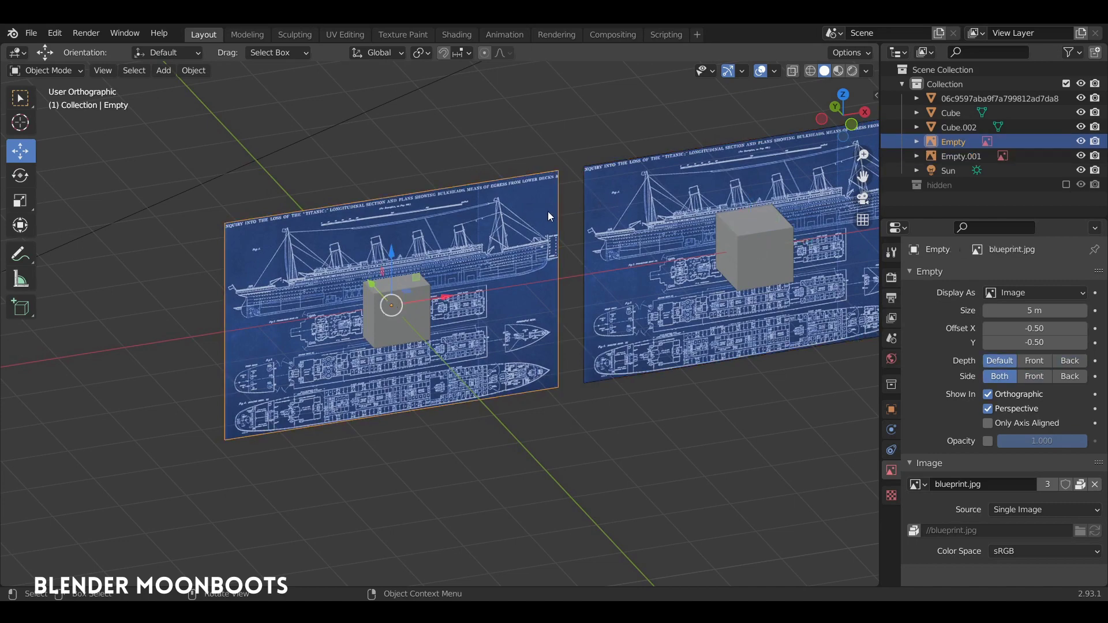
left_click(604, 203)
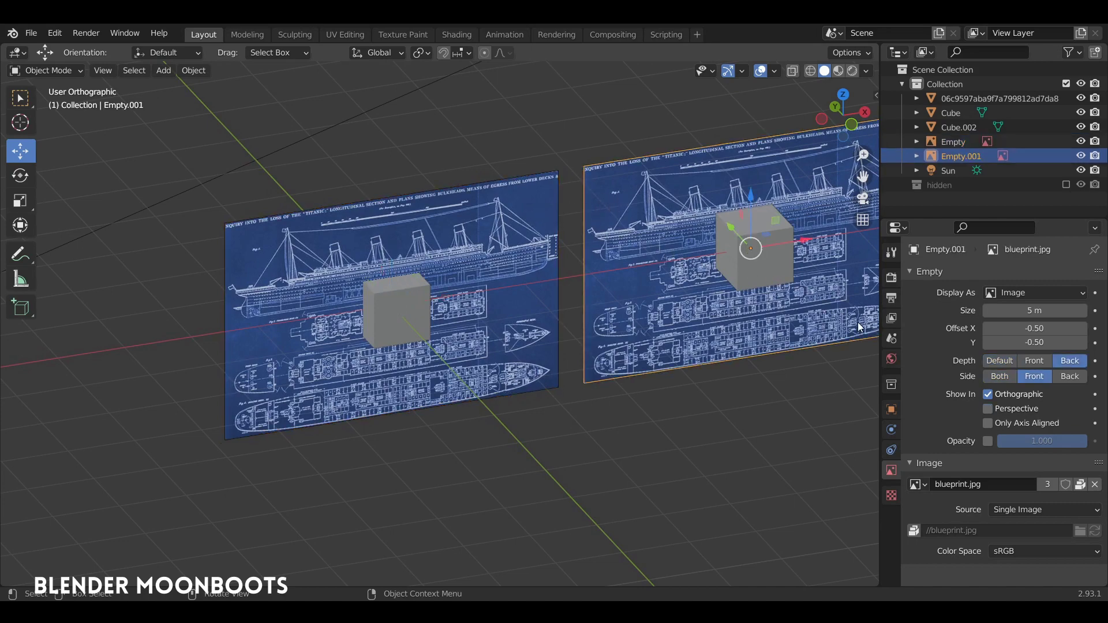
middle_click_drag(683, 228, 656, 234)
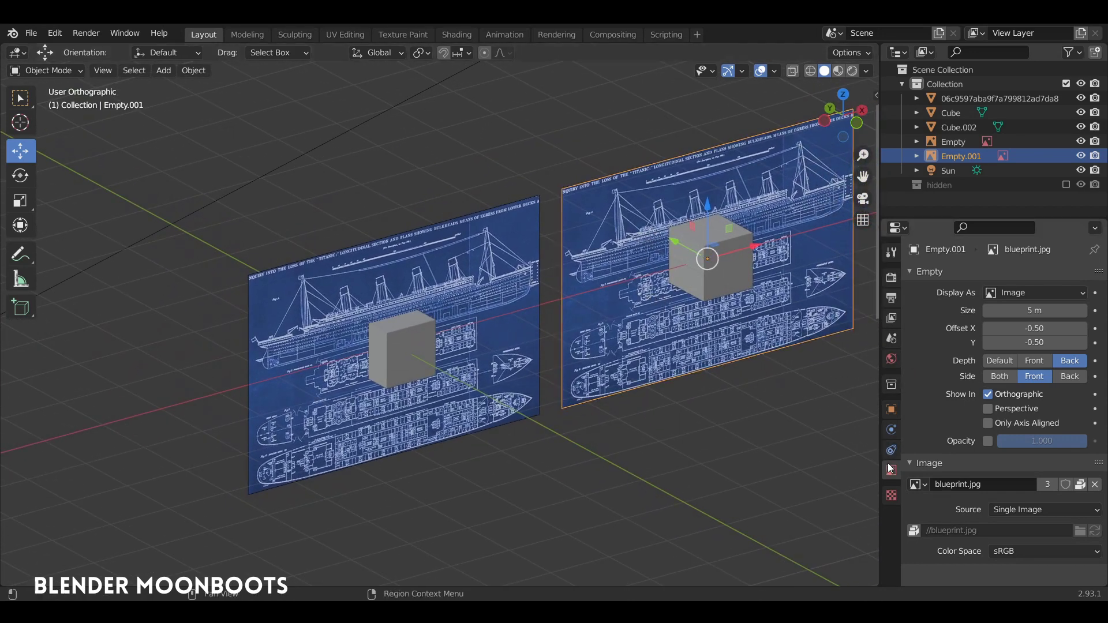
- Select the first blueprint image, Empty, and check how the cube intersects it
middle_click_drag(664, 277, 497, 256)
left_click(450, 241)
middle_click_drag(416, 238, 615, 215, "shift")
scroll(601, 238, "up", 2)
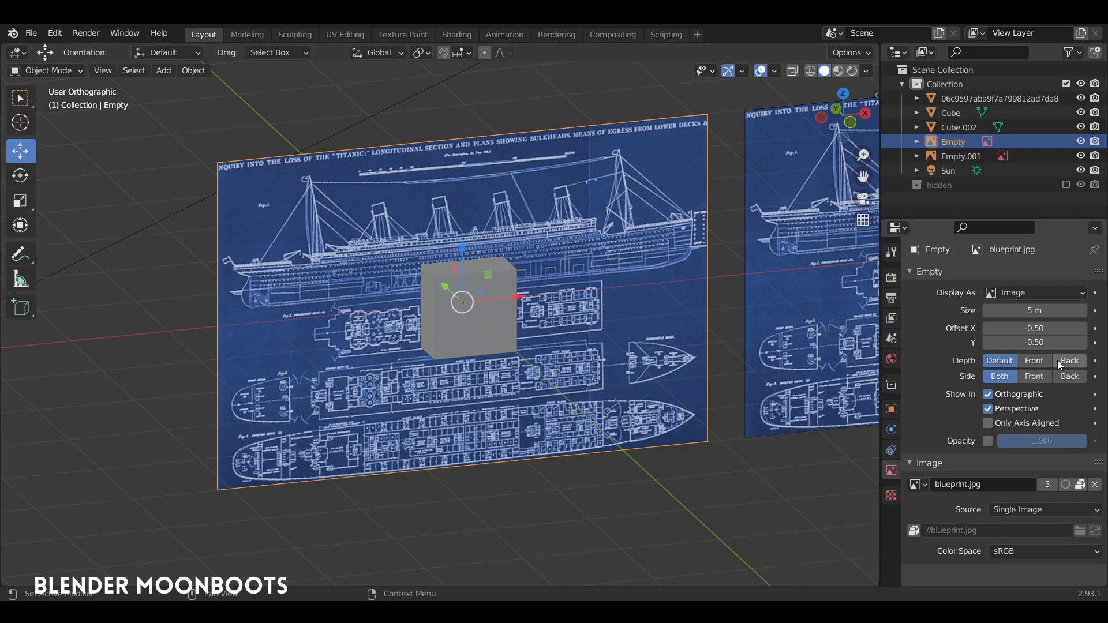
middle_click_drag(742, 278, 763, 275, "shift")
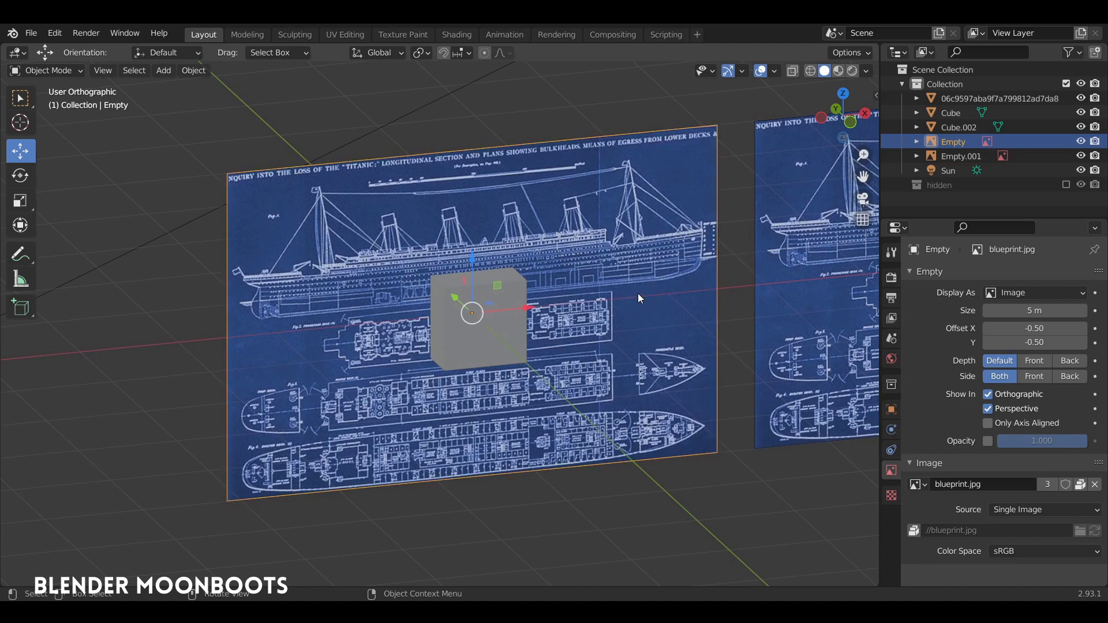
left_click(516, 285)
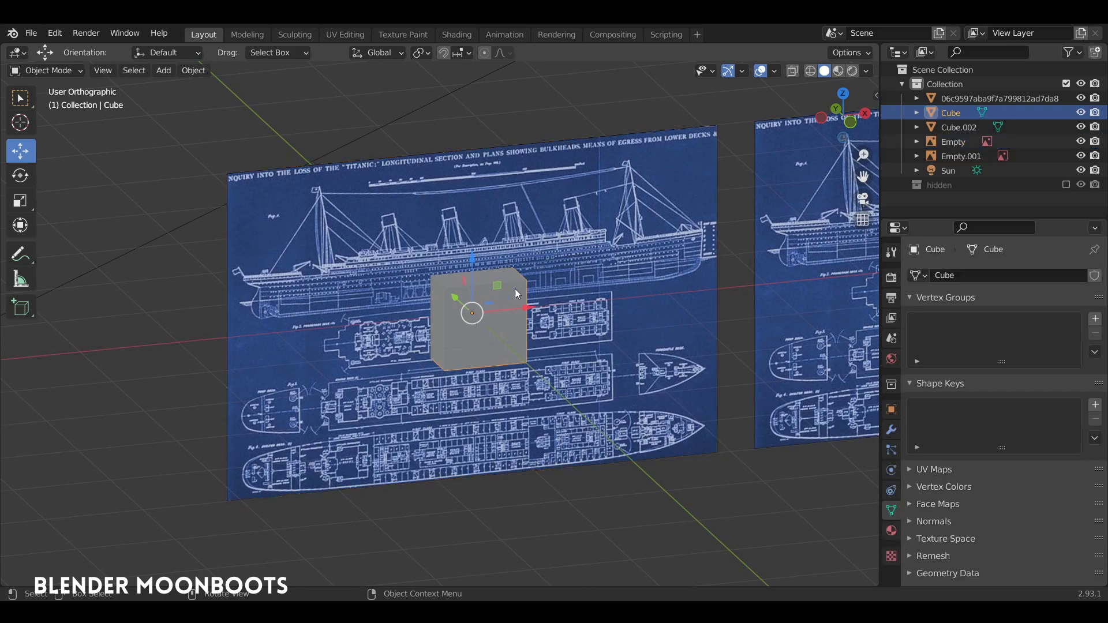
middle_click_drag(515, 288, 845, 302)
left_click(573, 279)
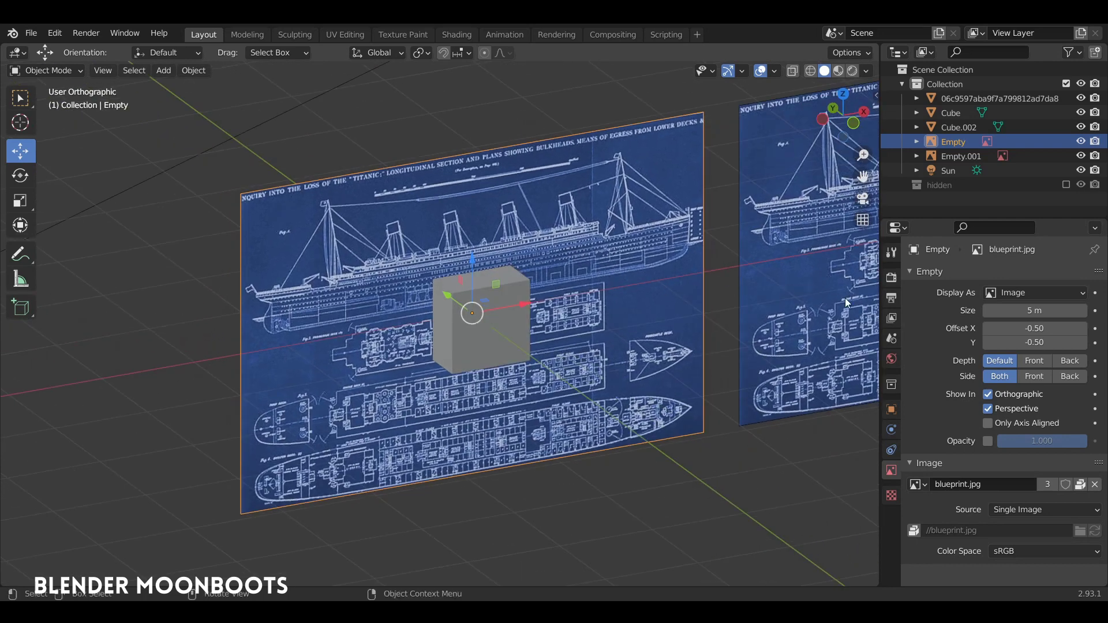
- Try the Front and Back depth options on the first blueprint image, then restore Default
left_click(1033, 361)
mouse_move(767, 300)
middle_mouse_down()
mouse_move(653, 274)
mouse_move(556, 282)
mouse_move(701, 282)
mouse_move(514, 300)
mouse_move(736, 294)
mouse_move(461, 311)
middle_mouse_up()
left_click(1069, 361)
middle_click_drag(598, 300, 549, 280)
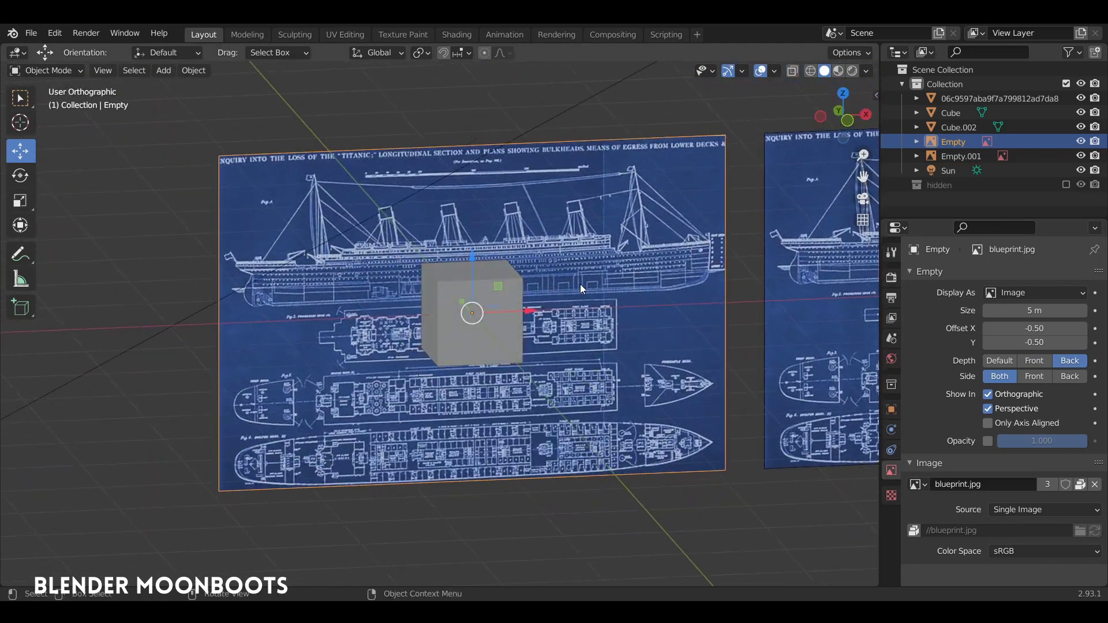
left_click(992, 360)
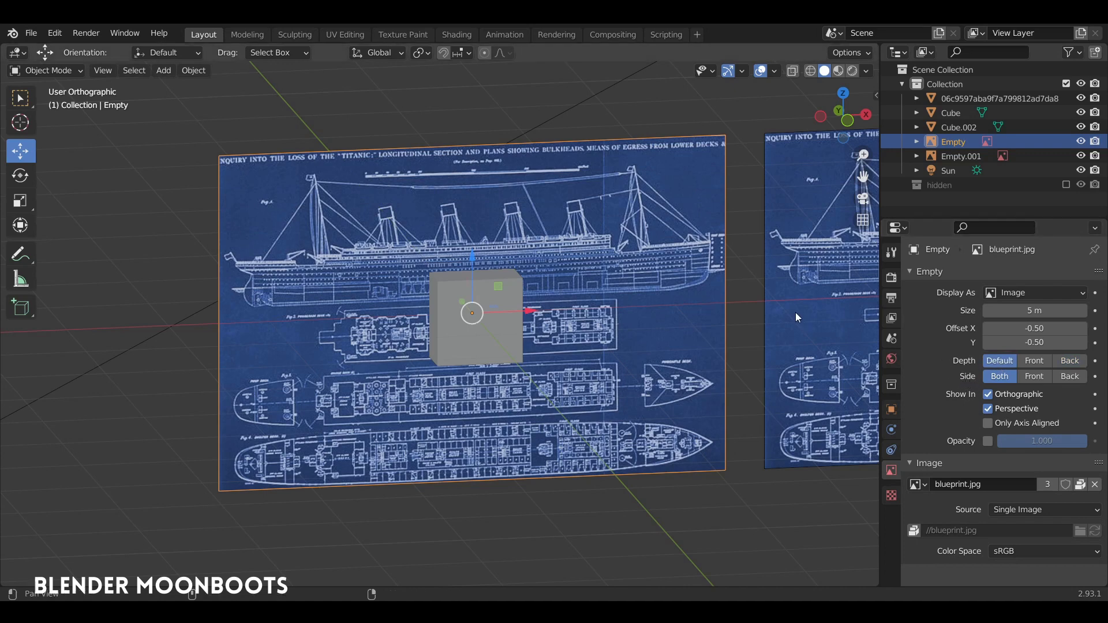
- Try showing only the Front and then only the Back side of the first blueprint image, then restore Both
middle_click_drag(795, 313, 803, 318, "shift")
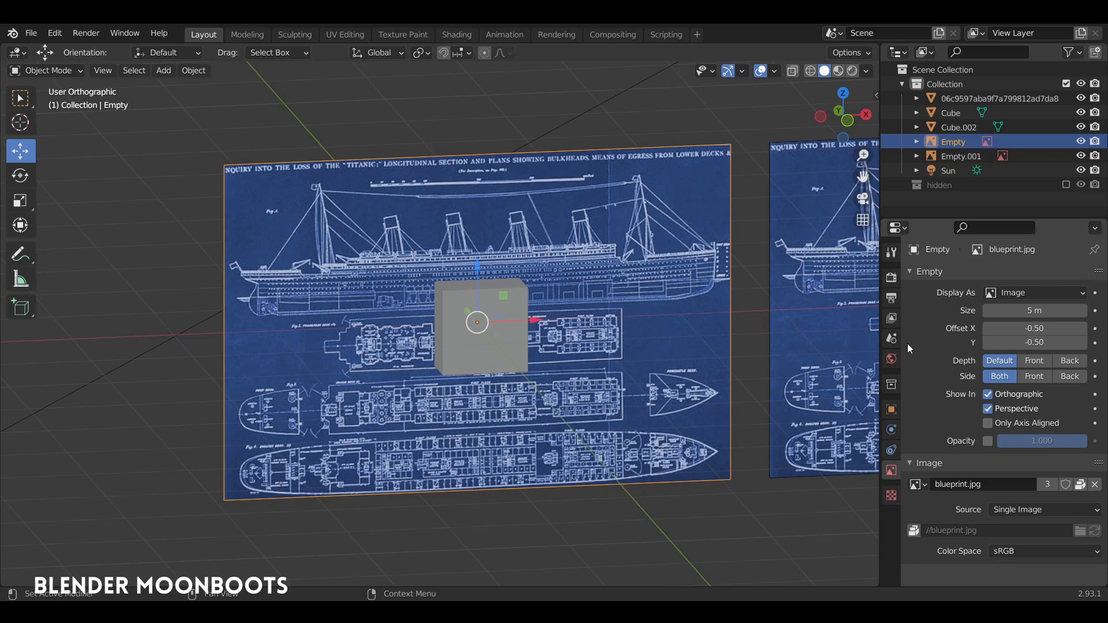
mouse_move(521, 278)
middle_mouse_down()
mouse_move(740, 301)
mouse_move(643, 316)
mouse_move(527, 295)
mouse_move(776, 283)
mouse_move(550, 303)
mouse_move(582, 287)
mouse_move(508, 304)
mouse_move(767, 301)
mouse_move(656, 339)
mouse_move(537, 292)
middle_mouse_up()
left_click(1033, 376)
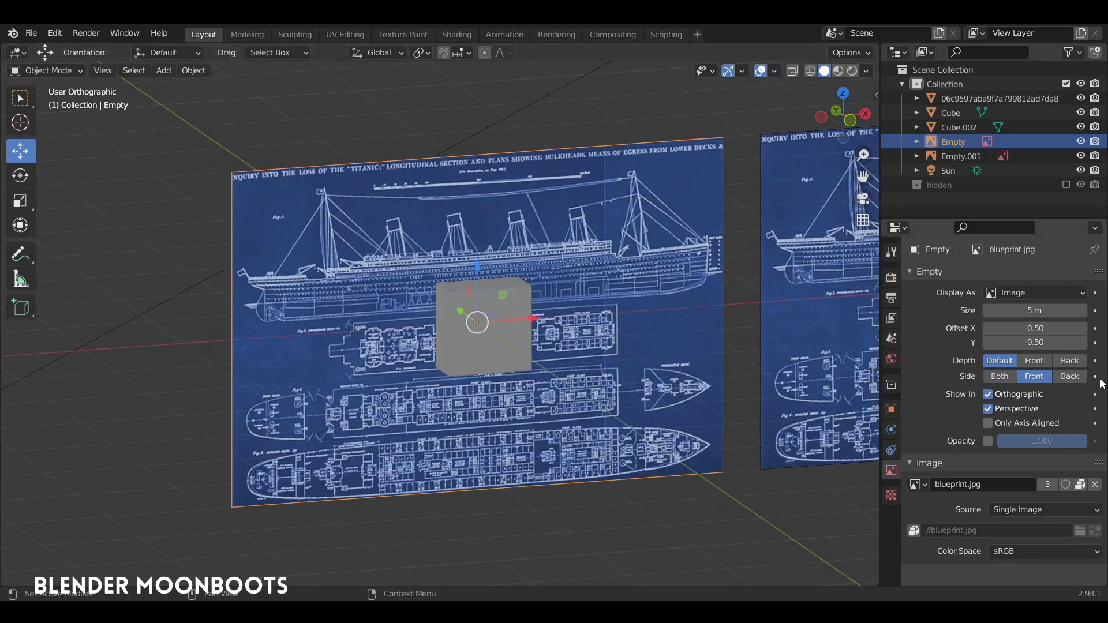
left_click(1070, 377)
middle_click_drag(744, 323, 507, 320)
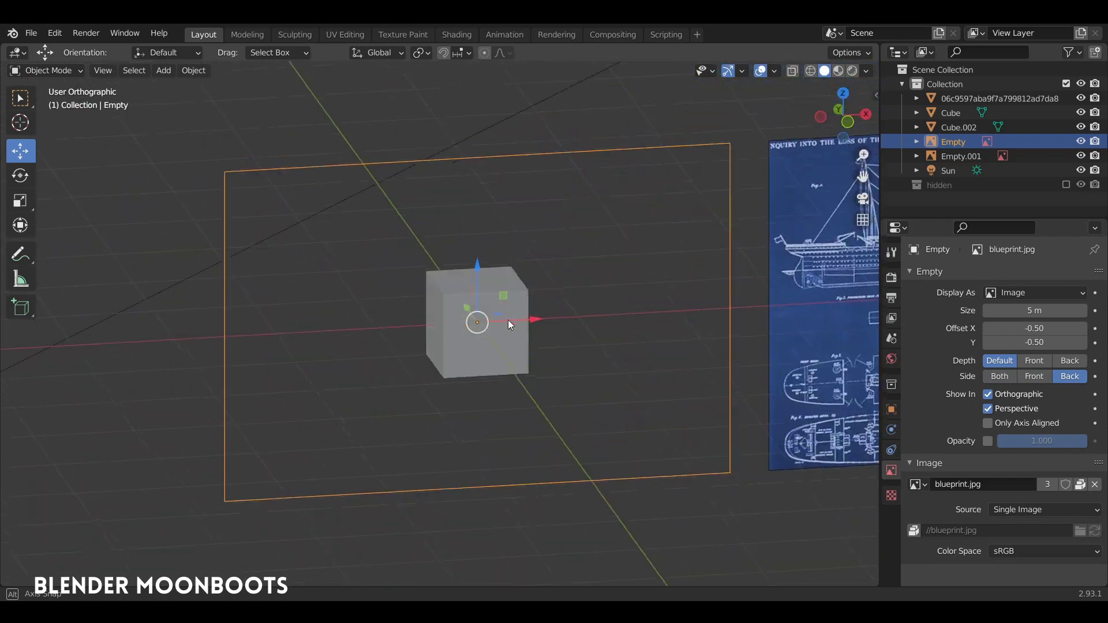
left_click(999, 376)
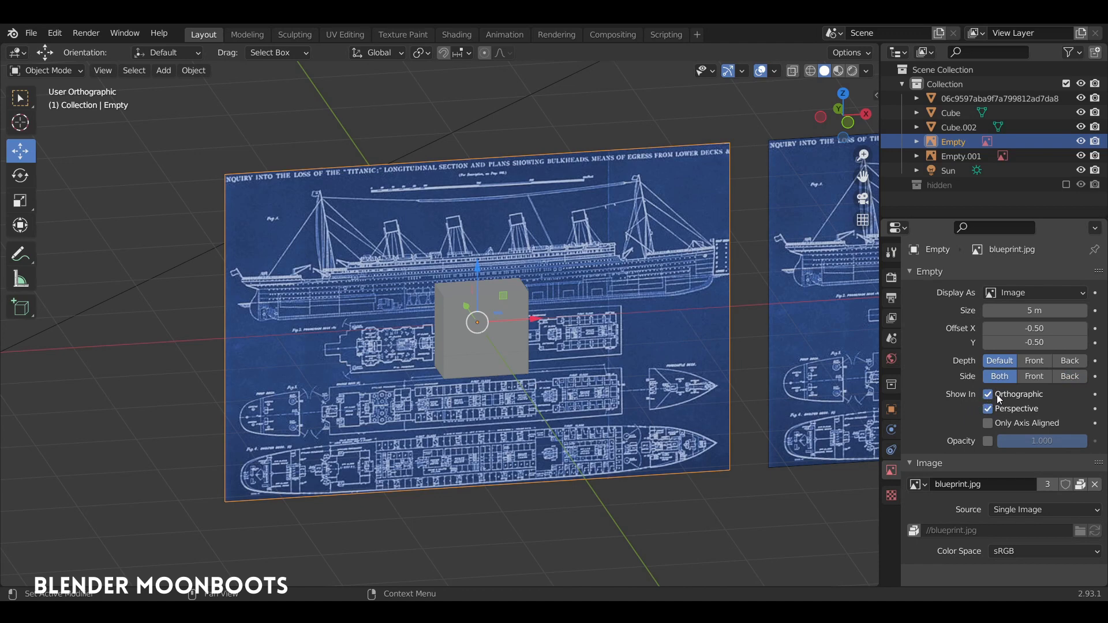
- Turn the first blueprint image's display in orthographic views off and on again
middle_click_drag(719, 300, 730, 313)
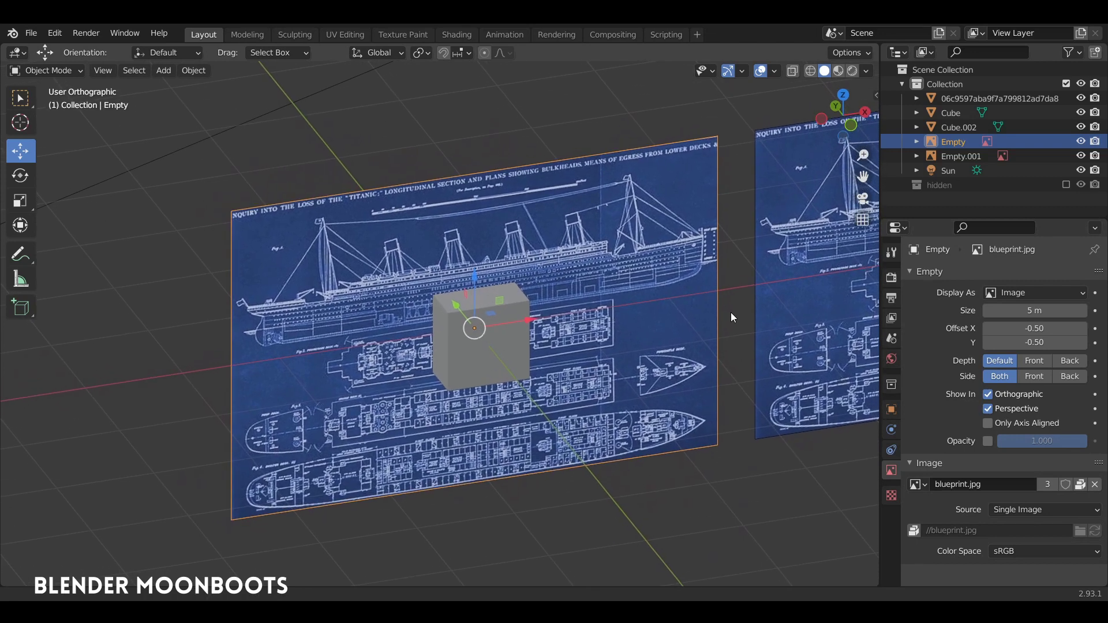
left_click(988, 395)
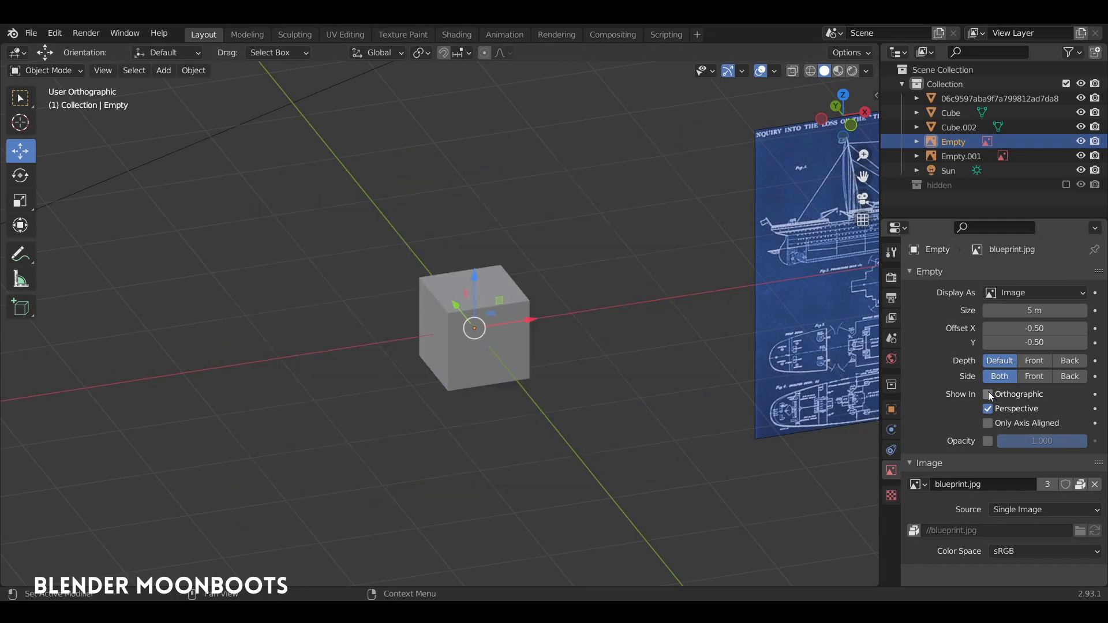
left_click(988, 395)
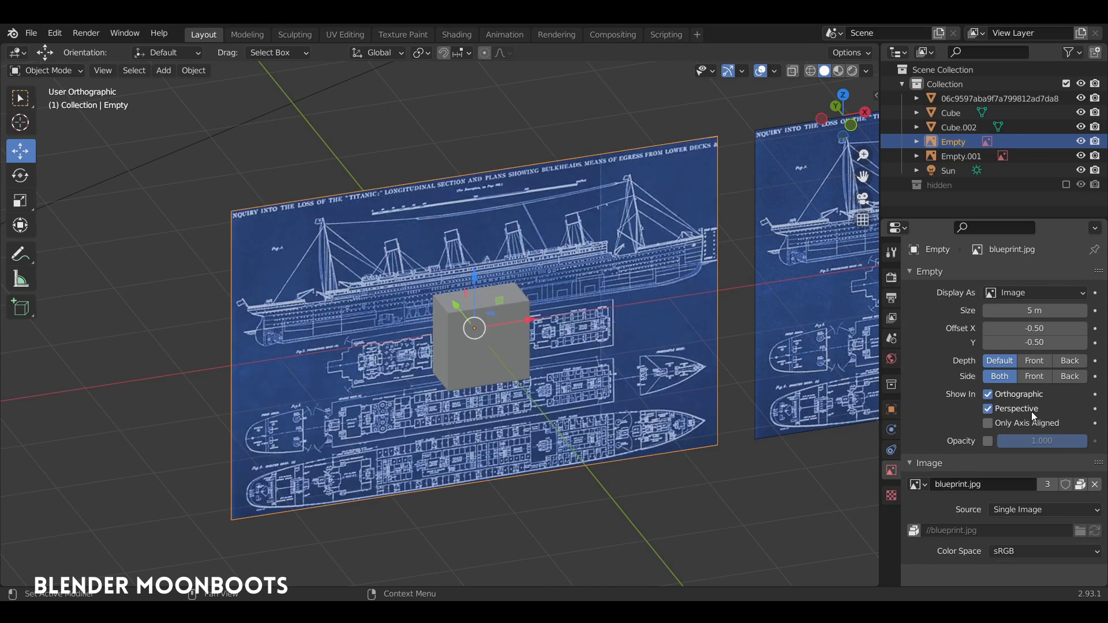
- Turn the first blueprint image's display in perspective off and on again in a perspective view, then return to orthographic projection
middle_click_drag(854, 346, 726, 315)
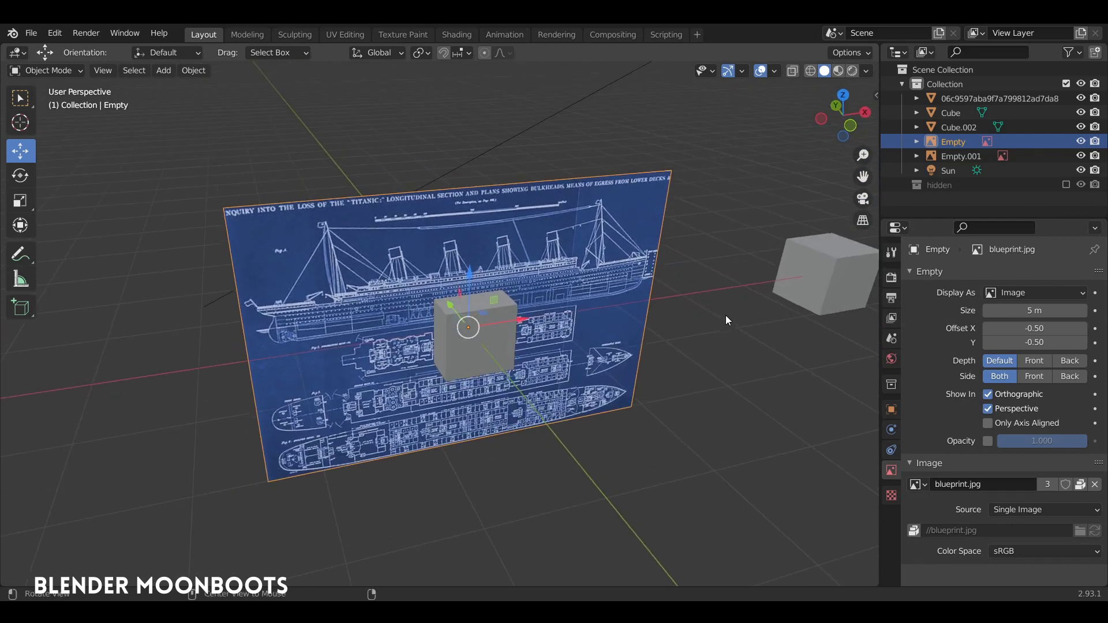
left_click(1001, 409)
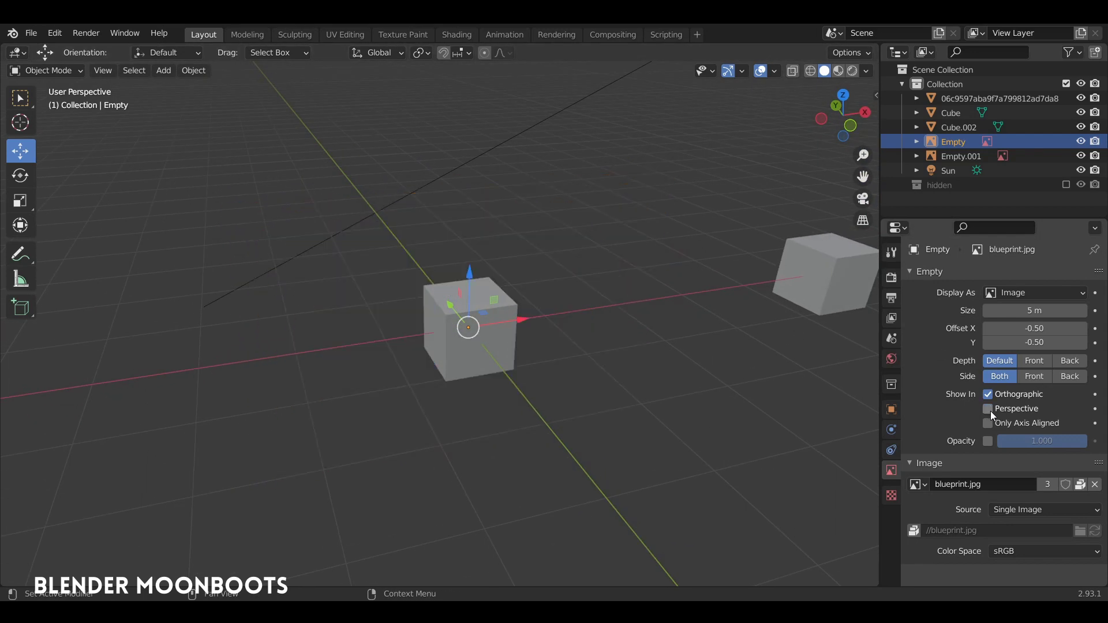
left_click(990, 409)
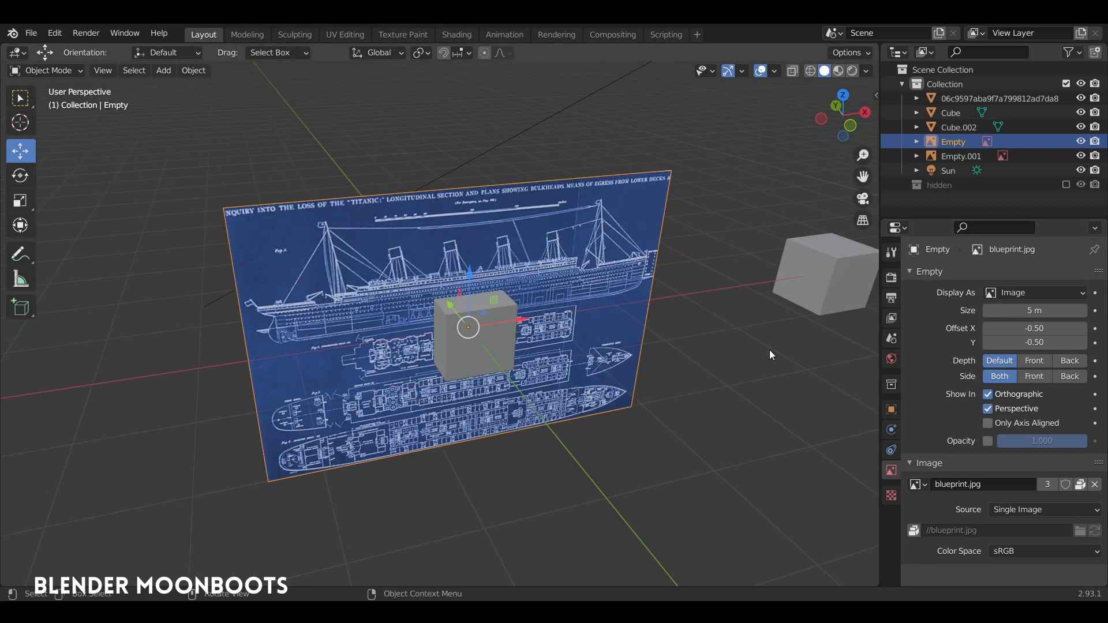
key("KP_5")
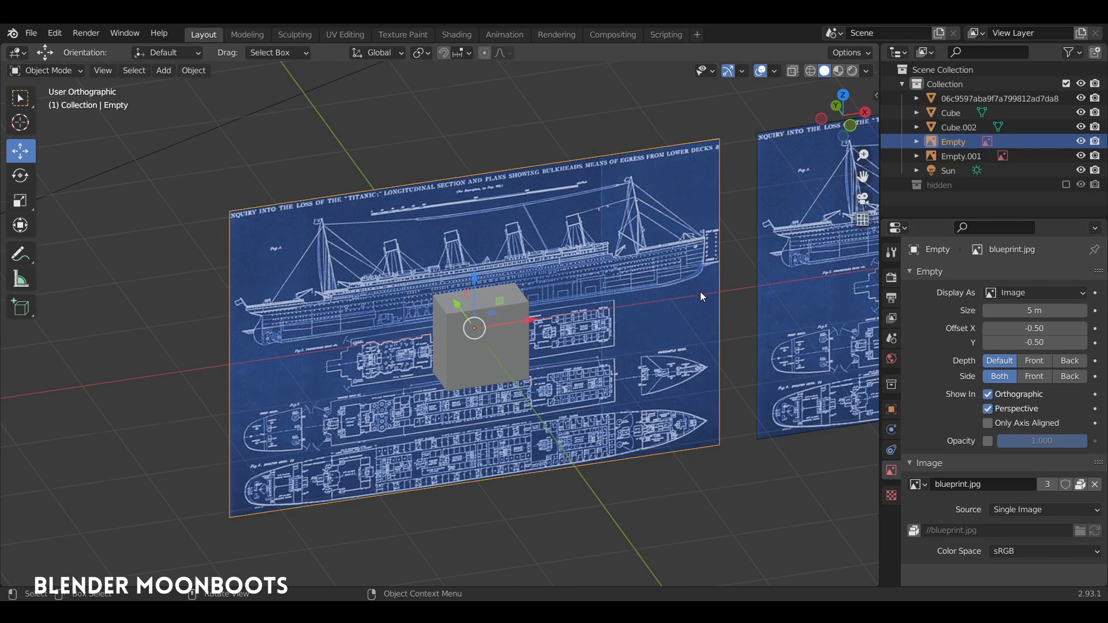
- Try the Only Axis Aligned option on the first blueprint image from front and angled views, then disable it
key("KP_1")
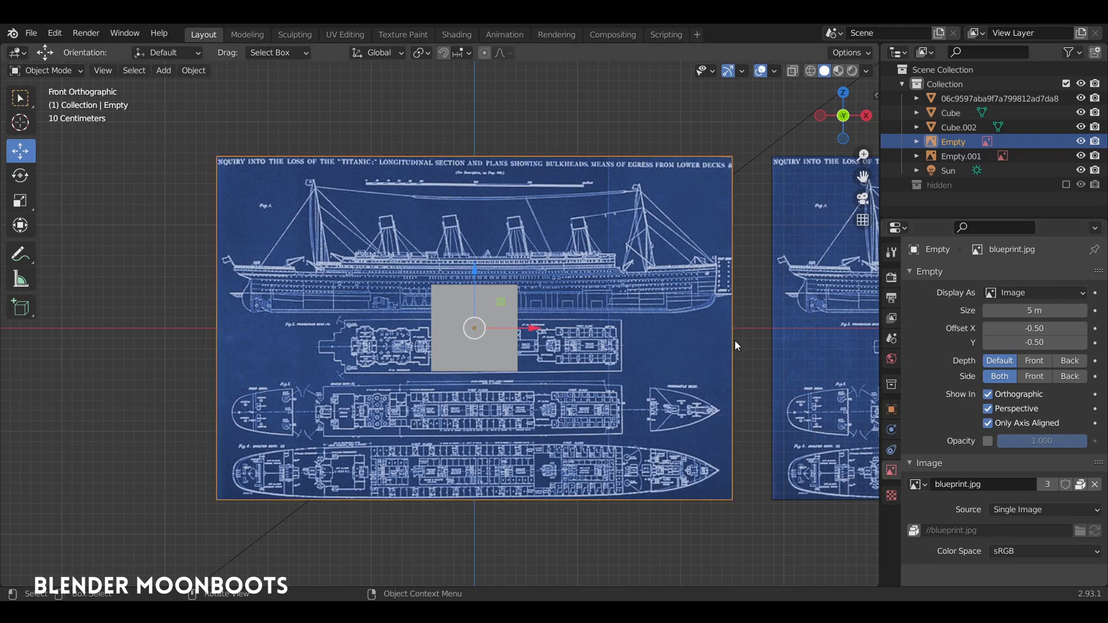
middle_click_drag(735, 340, 633, 391)
middle_click_drag(610, 328, 916, 332)
left_click(987, 423)
- Enable opacity on the first blueprint image and adjust it, ending at 1.000
mouse_move(750, 346)
middle_mouse_down()
mouse_move(717, 334)
mouse_move(759, 360)
middle_mouse_up()
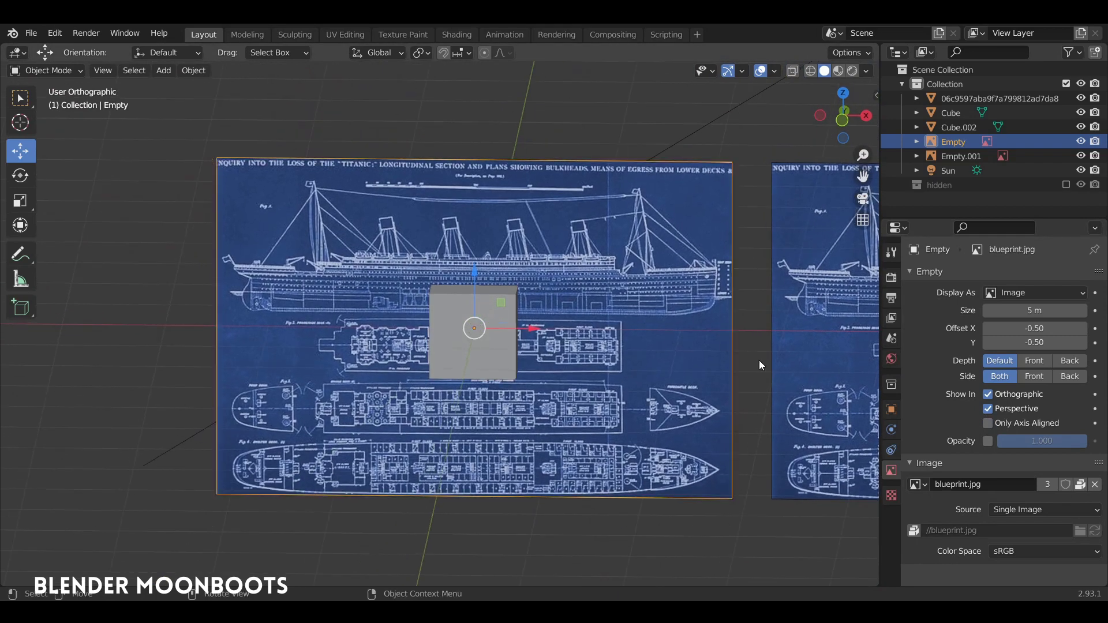
left_click(987, 440)
left_click_drag(1006, 442, 1072, 447)
- Select the second blueprint image, Empty.001, and examine from several angles how it displays around its cube
middle_click_drag(642, 303, 608, 318)
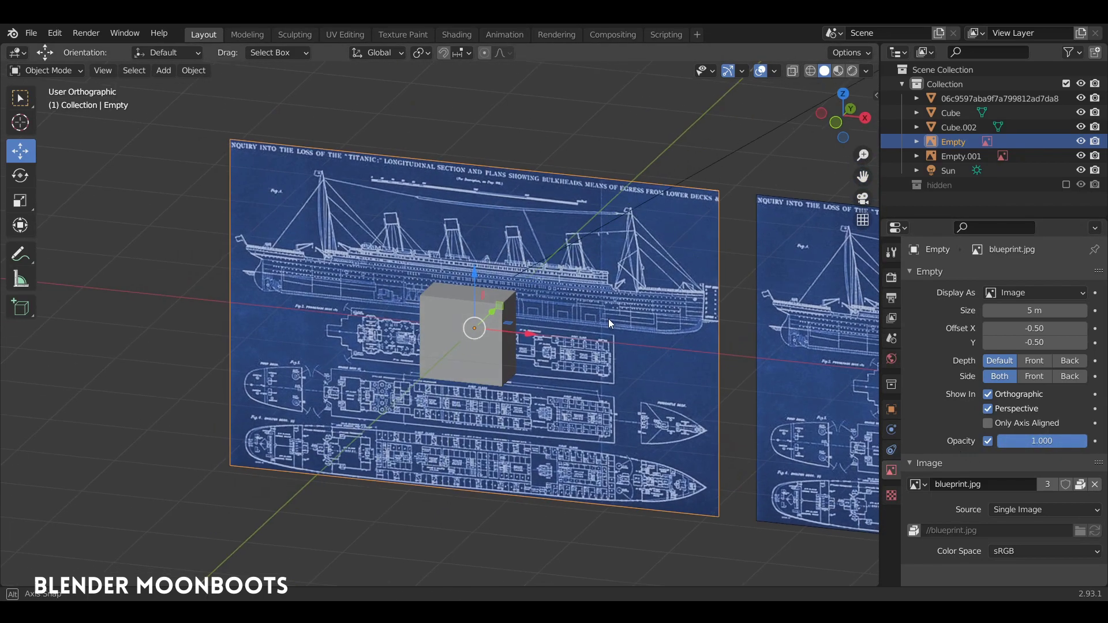
left_click_drag(609, 319, 673, 312, "alt")
left_click(551, 306)
left_click(635, 291)
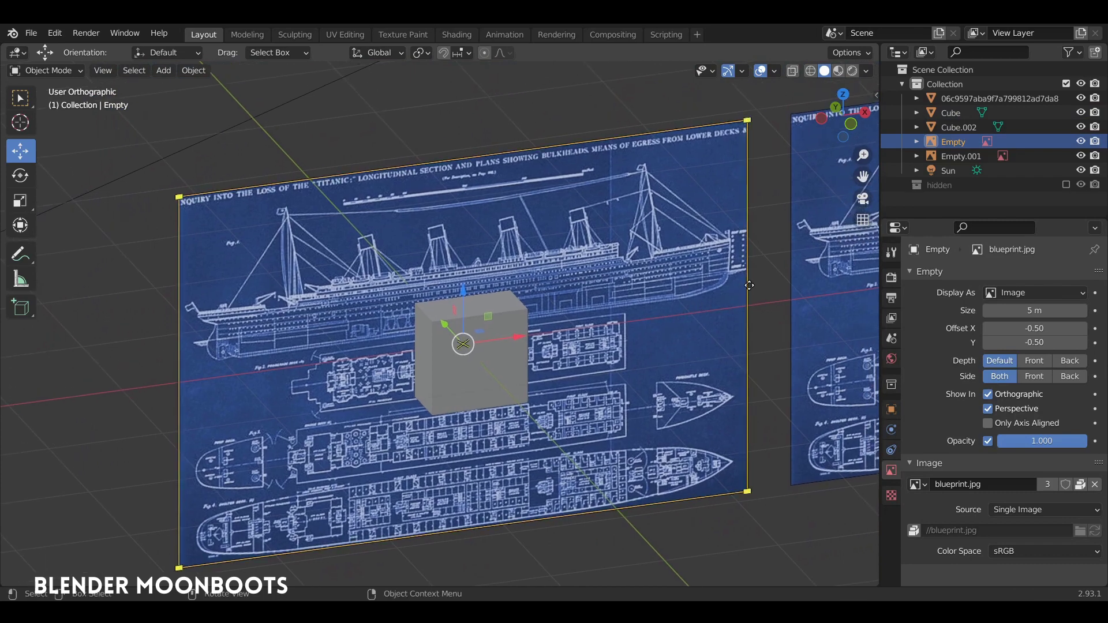
left_click_drag(692, 300, 649, 307, "alt+shift")
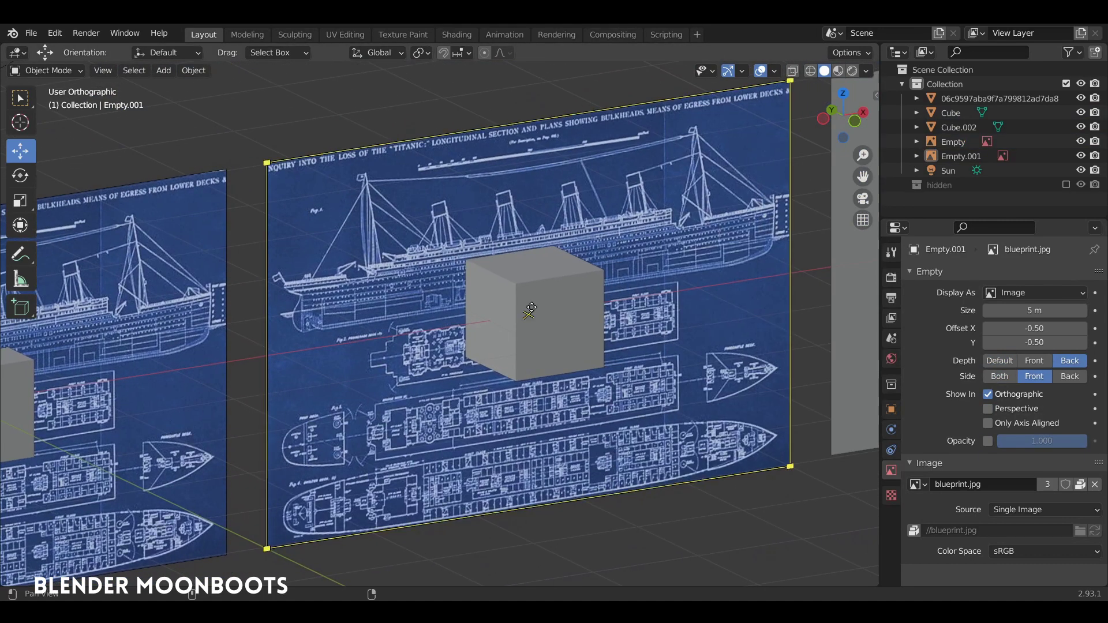
middle_click_drag(531, 307, 499, 325, "shift")
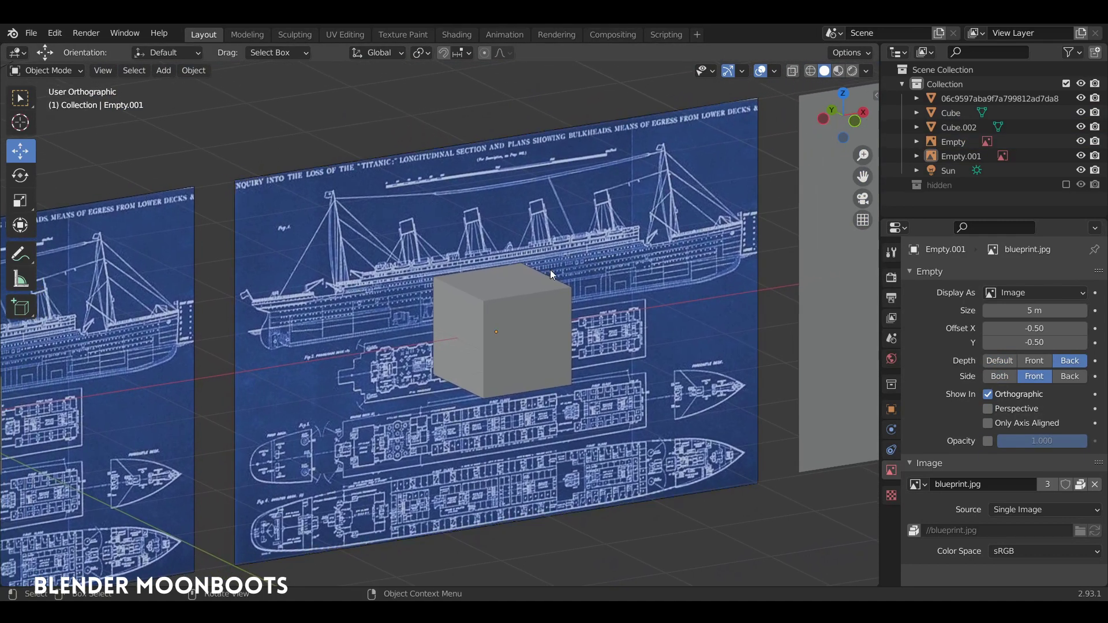
left_click(580, 248)
middle_click_drag(592, 250, 677, 295)
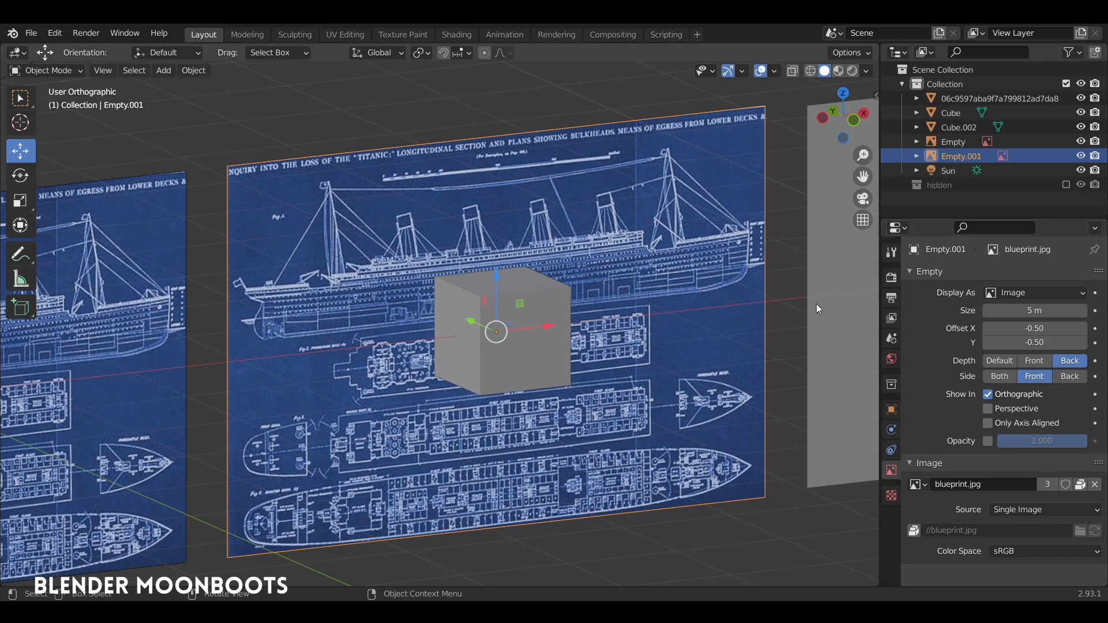
middle_click_drag(787, 287, 616, 315)
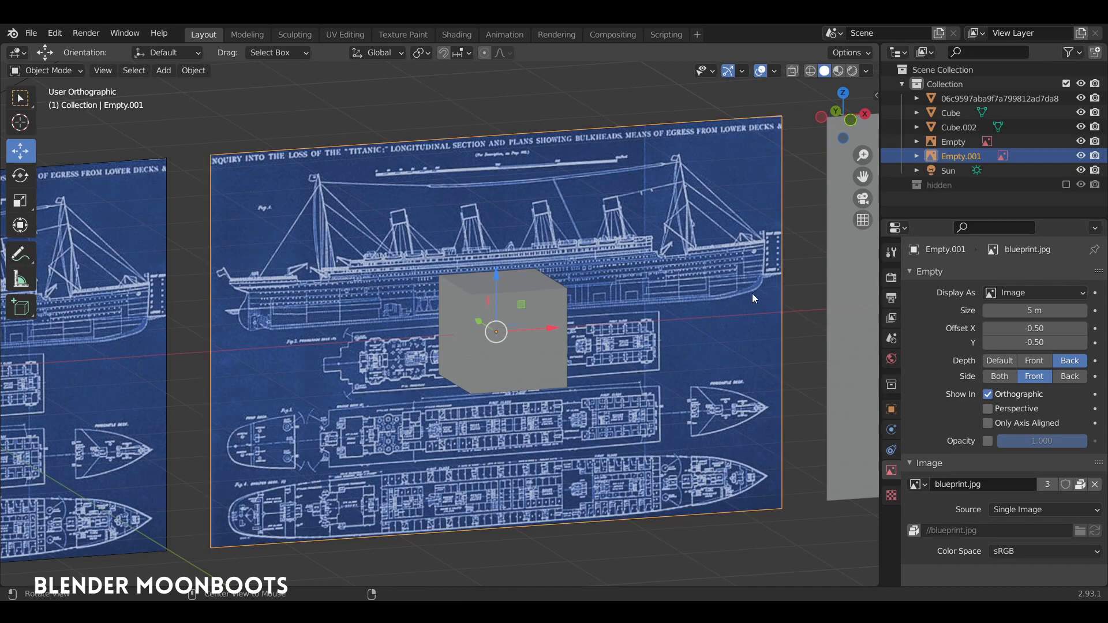
middle_click_drag(752, 299, 587, 294)
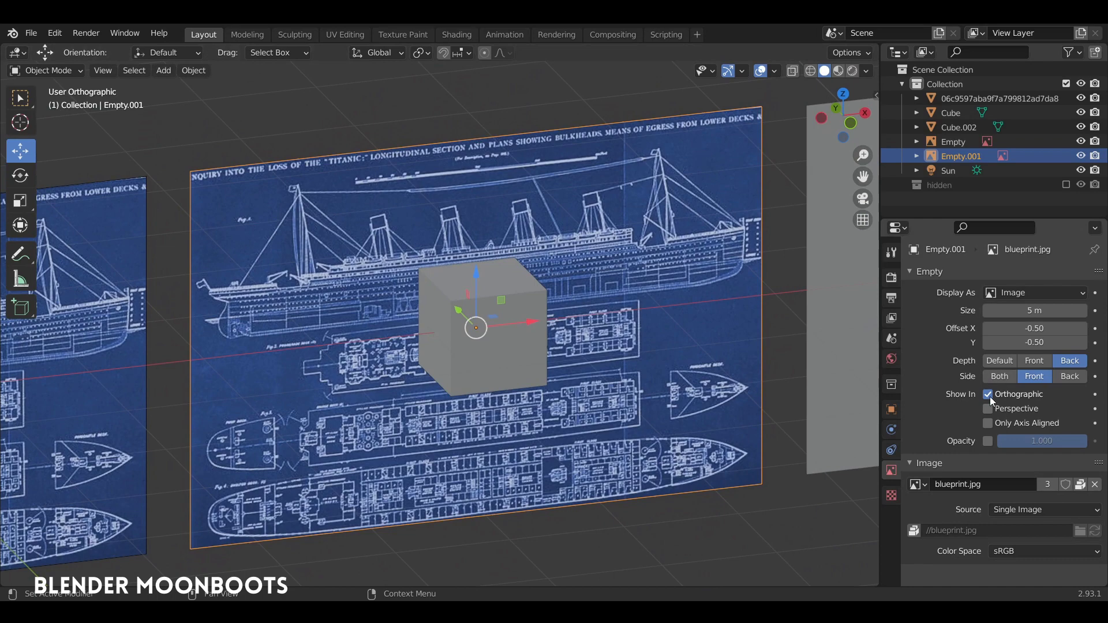
- Compare how the second blueprint image displays in perspective and orthographic projection
middle_click_drag(796, 352, 715, 334)
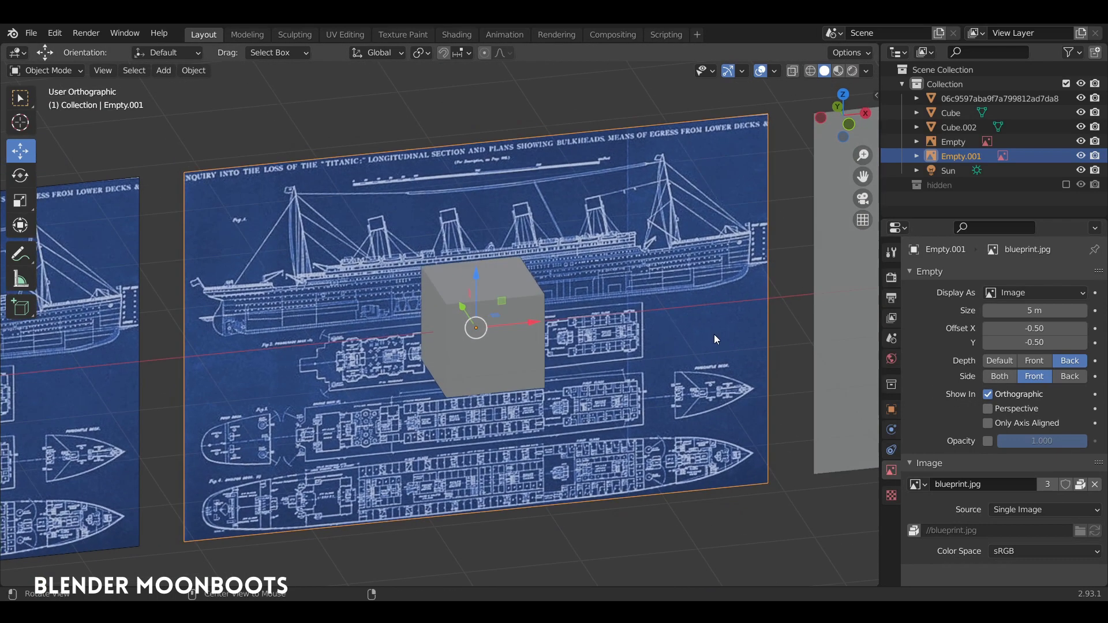
key("KP_5")
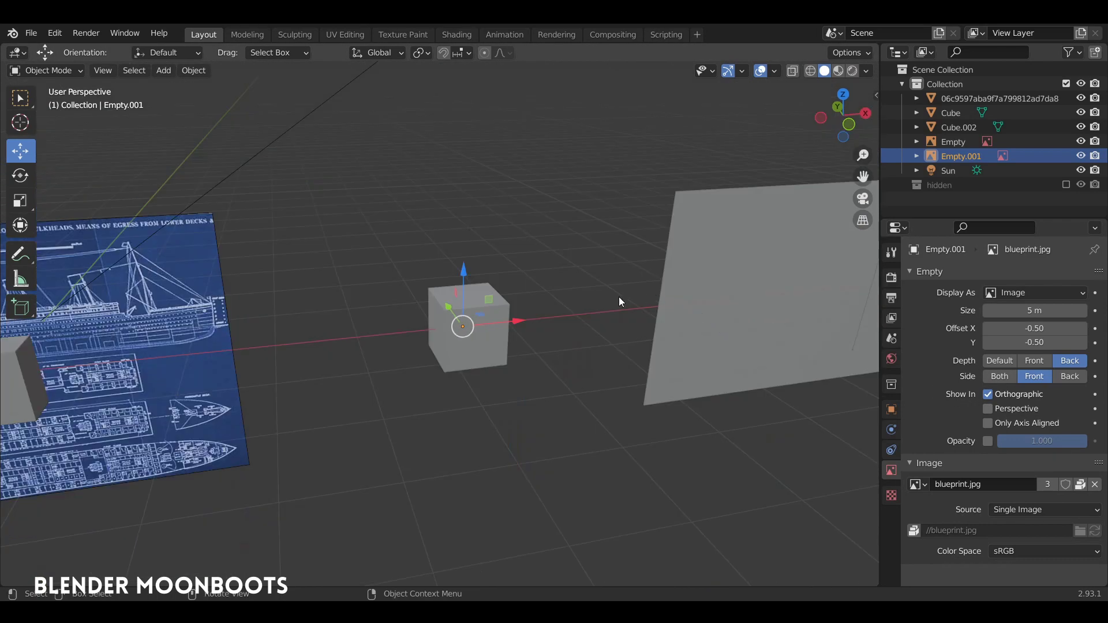
key("KP_5")
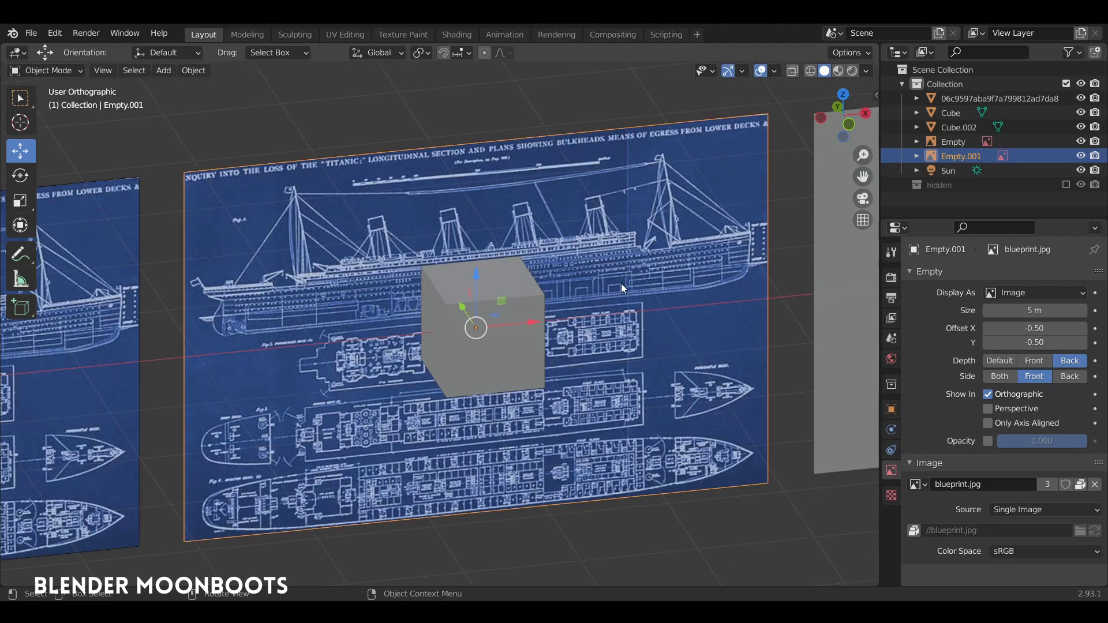
- Examine the two blueprint images side by side in an angled orthographic view
middle_click_drag(621, 284, 778, 303)
left_click(413, 307)
left_click(491, 297)
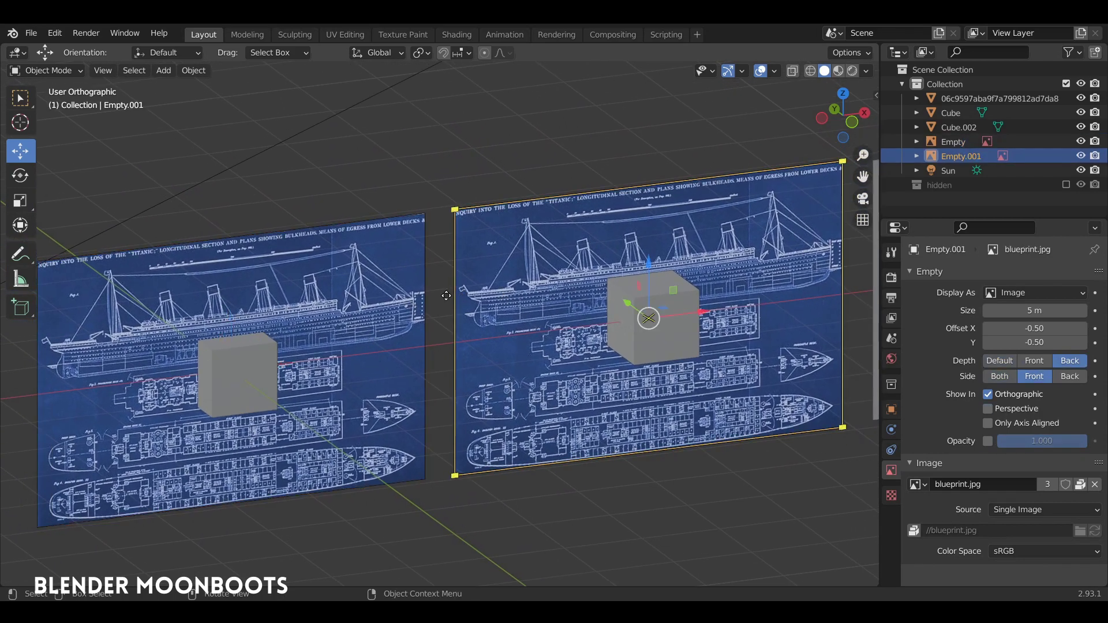
left_click(415, 306)
left_click(493, 294)
middle_click_drag(551, 297, 564, 298, "shift")
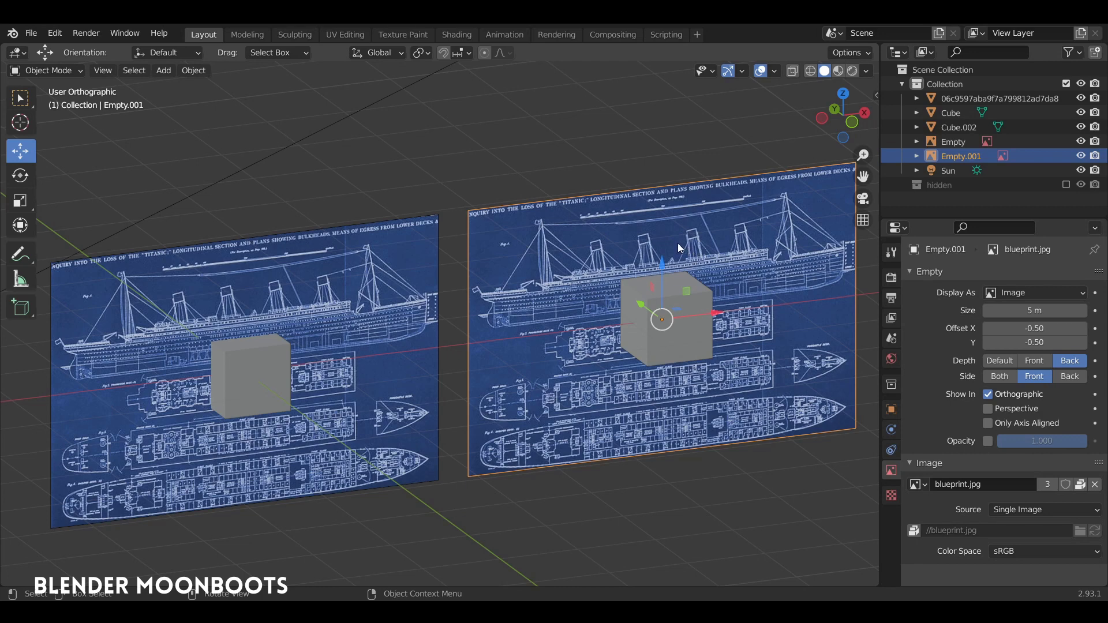
middle_click_drag(688, 265, 663, 319, "shift")
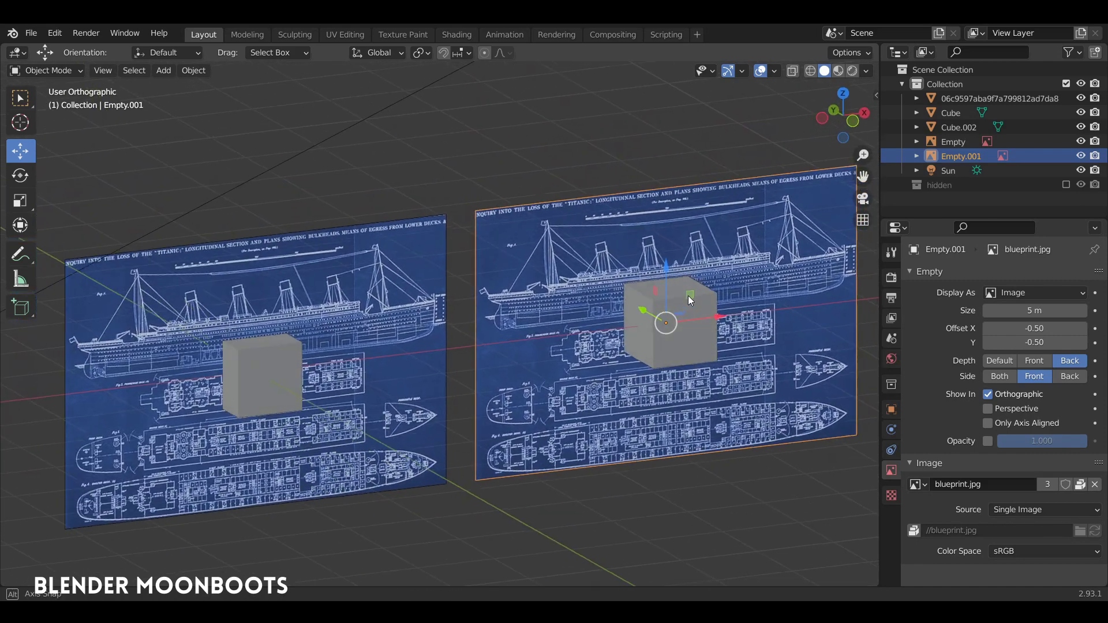
middle_click_drag(543, 309, 619, 292, "shift")
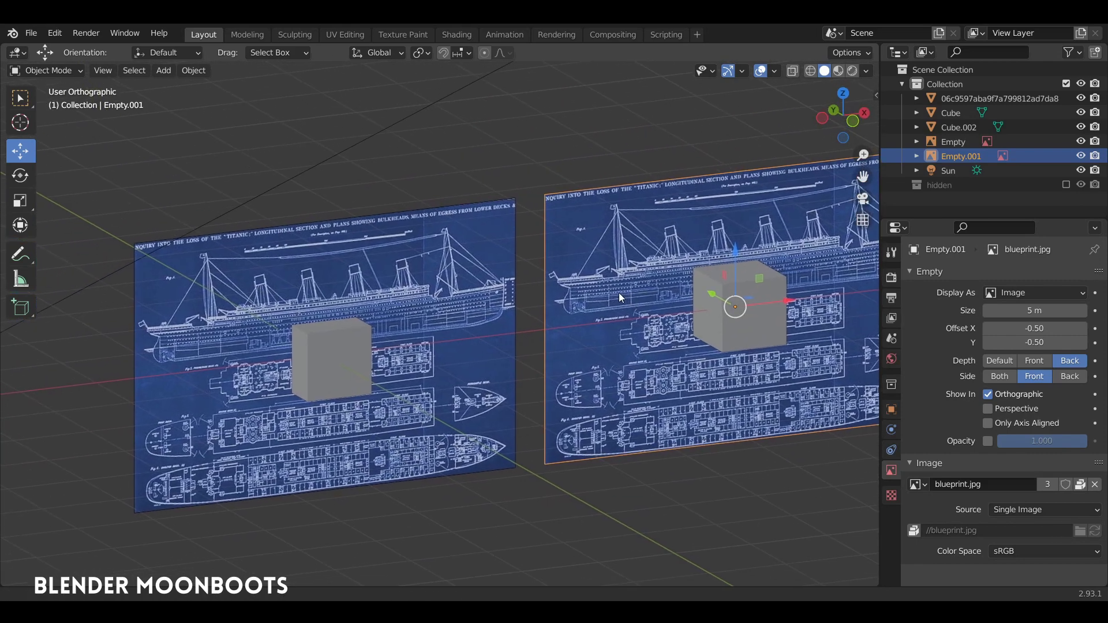
- Select the first blueprint image, Empty, and compare its display and settings with the second blueprint's
left_click(471, 284)
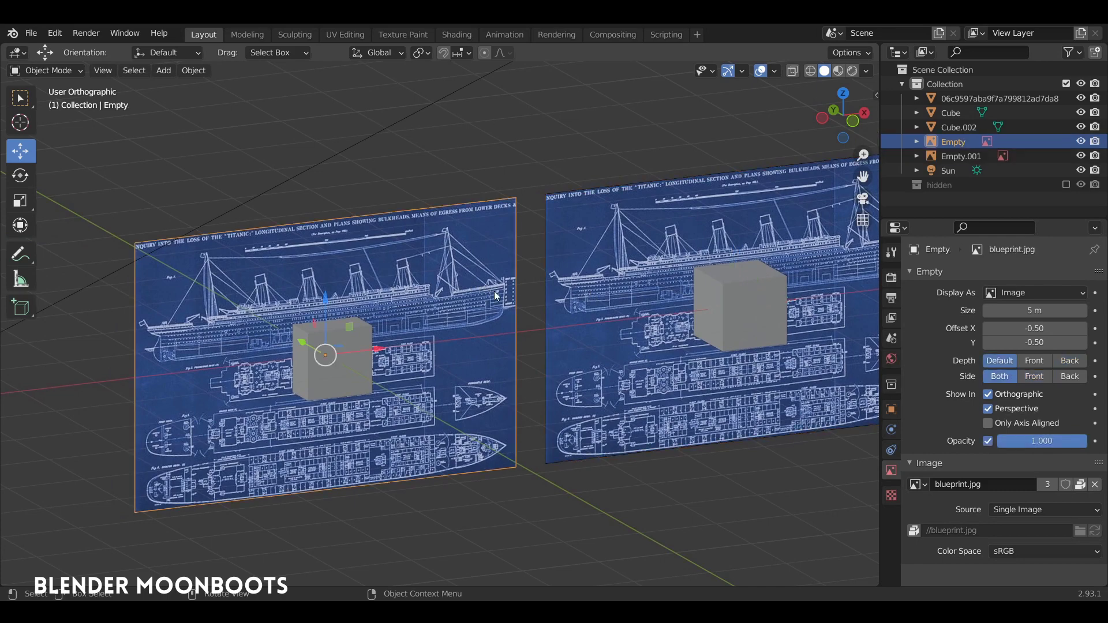
middle_click_drag(512, 302, 576, 315)
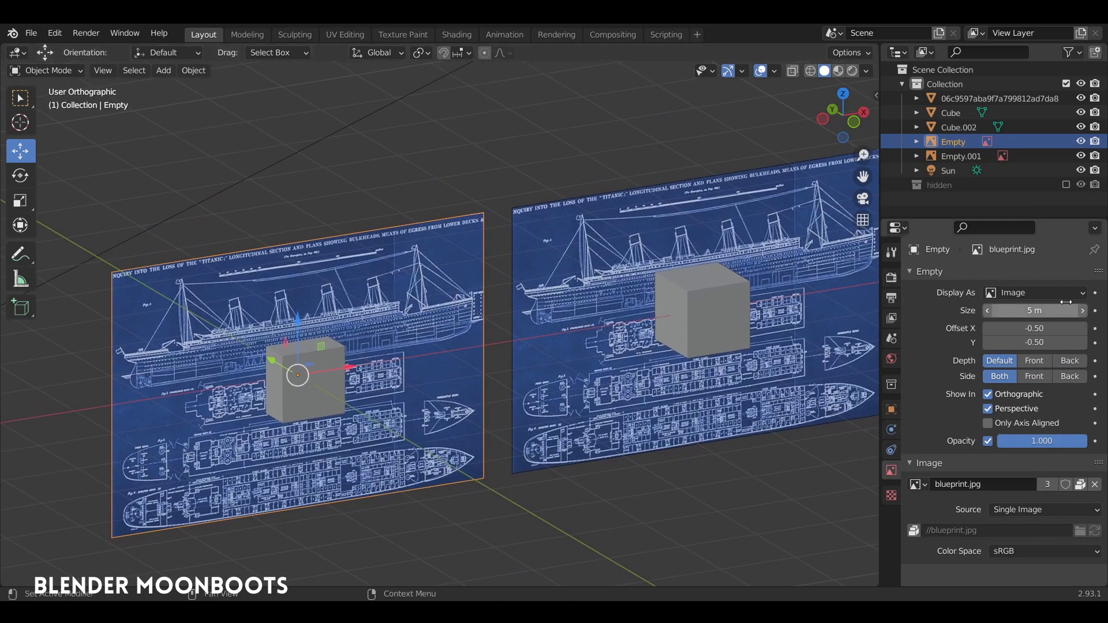
middle_click_drag(785, 323, 746, 348, "shift")
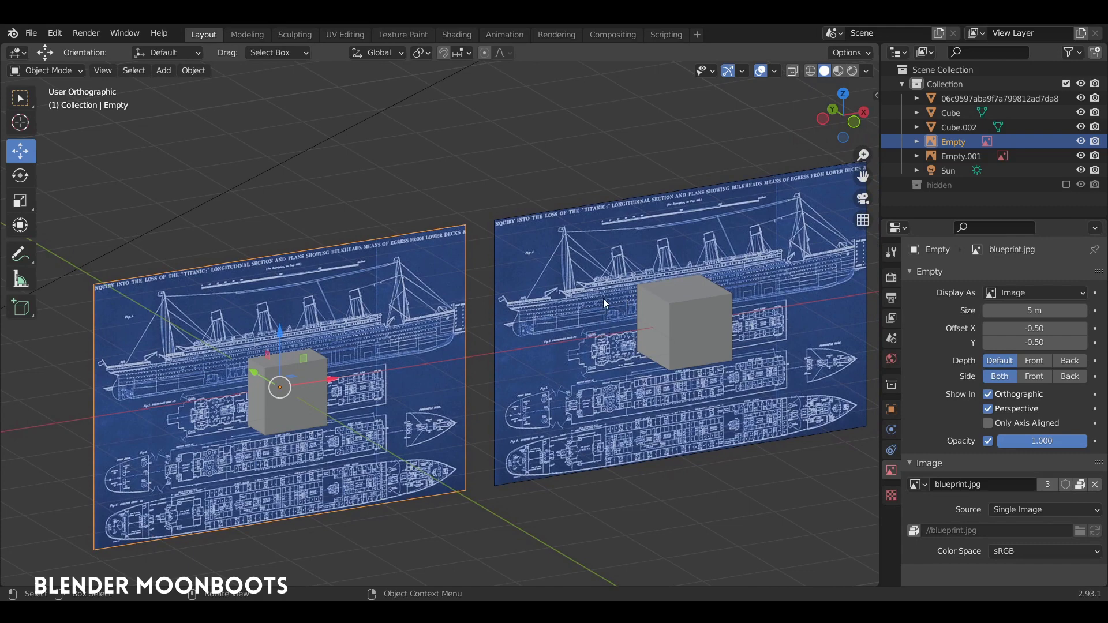
middle_click_drag(711, 296, 609, 256)
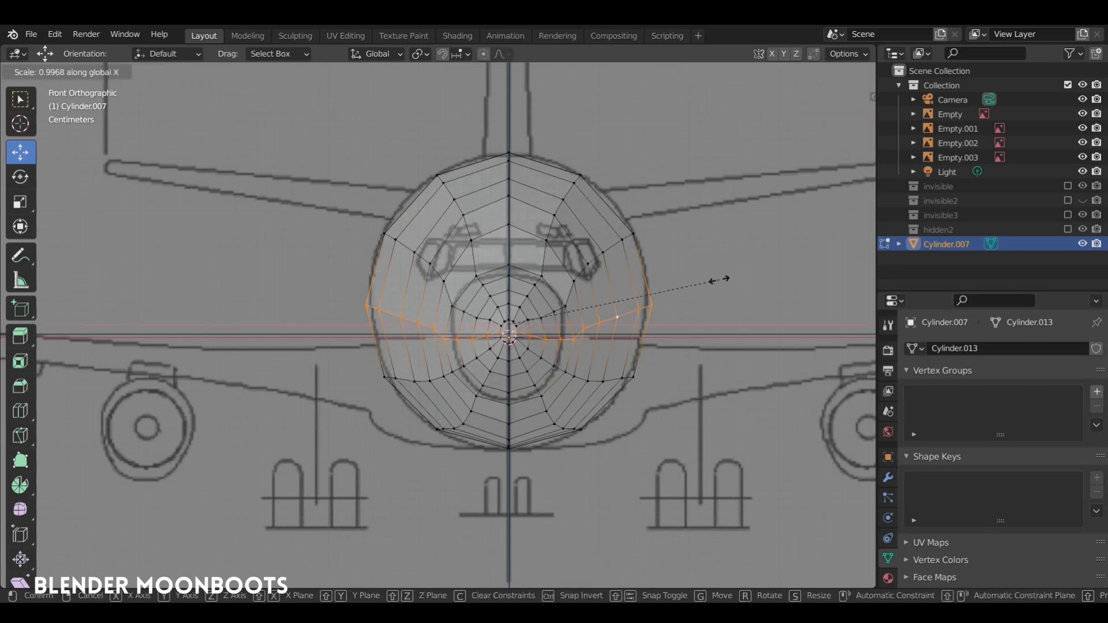
- Move the fuselage edge loop at the windshield's base about -0.007 m along Y and scale it along Z to fit the side blueprint
middle_click_drag(717, 280, 629, 284)
key("Tab")
scroll(615, 278, "up", 5)
key("alt+a")
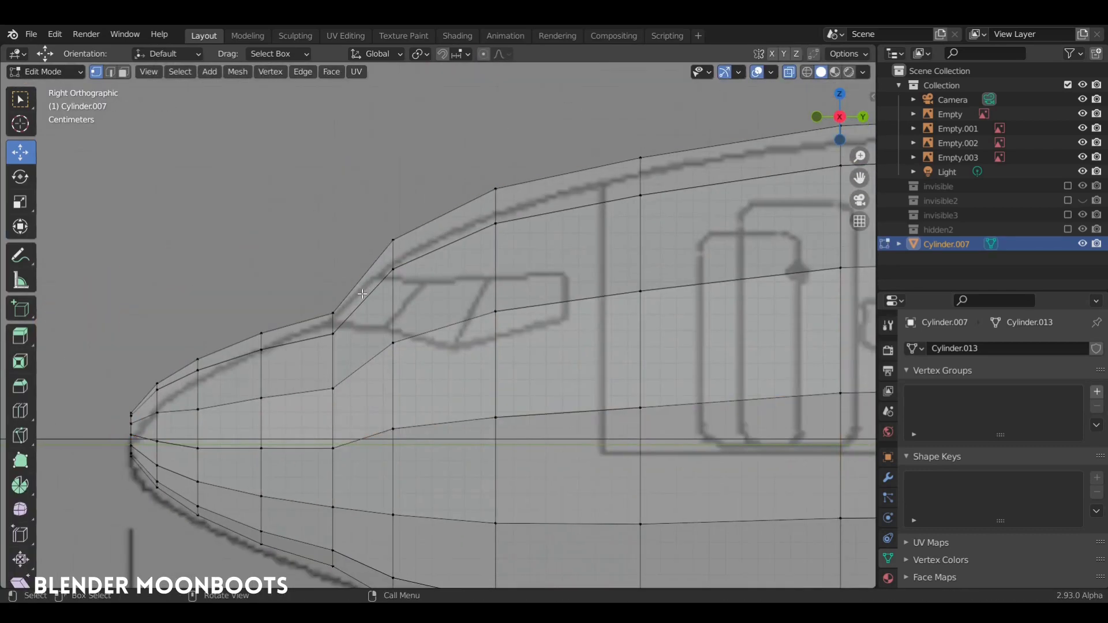
left_click(334, 349, "alt")
key("g")
key("y")
left_click(385, 374)
key("s")
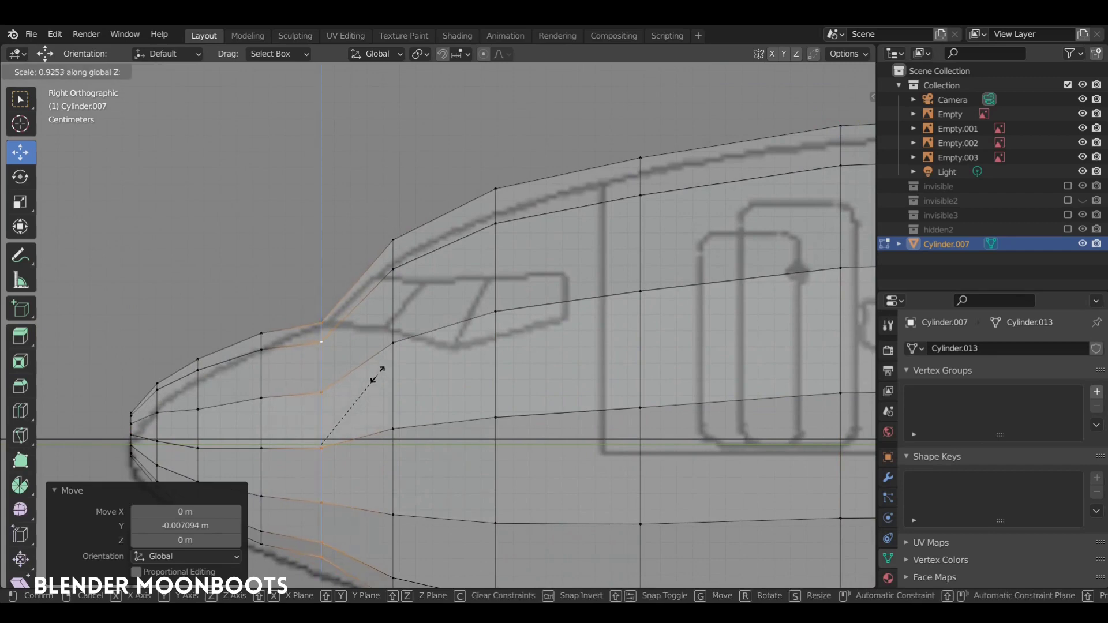
left_click(384, 378)
- Move the nose edge loop ahead of the windshield about 0.0017 m down to follow the blueprint outline
scroll(384, 378, "down", 1)
middle_click_drag(367, 354, 404, 323, "shift")
left_click_drag(433, 395, 426, 395)
left_click_drag(381, 342, 331, 347)
left_click(331, 343, "alt")
scroll(331, 348, "up", 2)
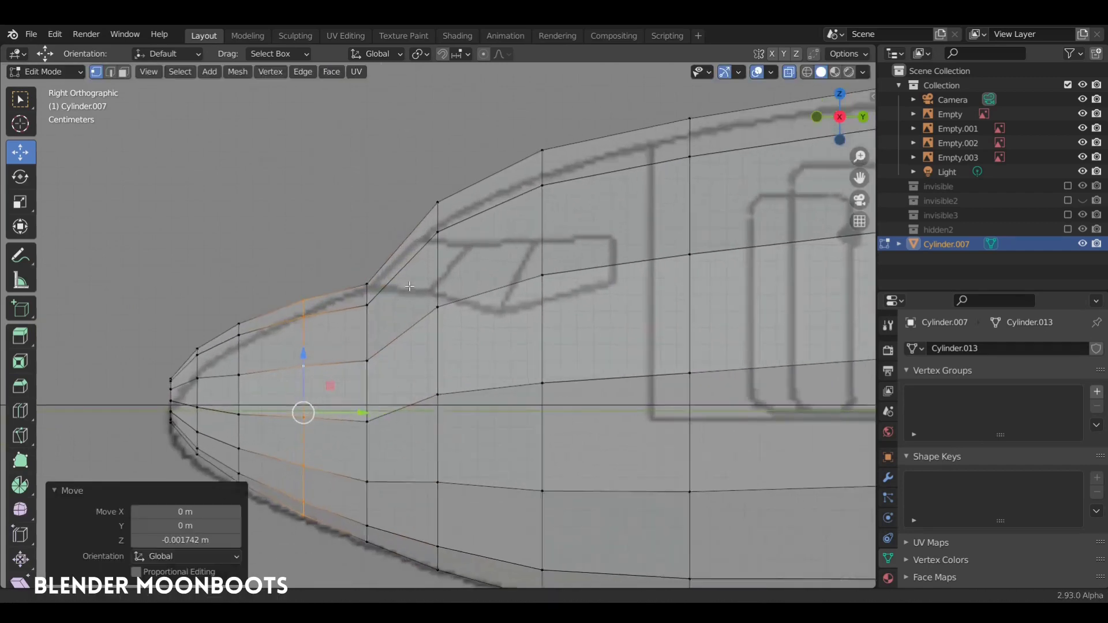
- Delete the fuselage faces covering the cockpit side windows and select the windshield face above them
middle_click_drag(306, 370, 264, 431, "shift")
left_click(364, 303, "alt")
key("x")
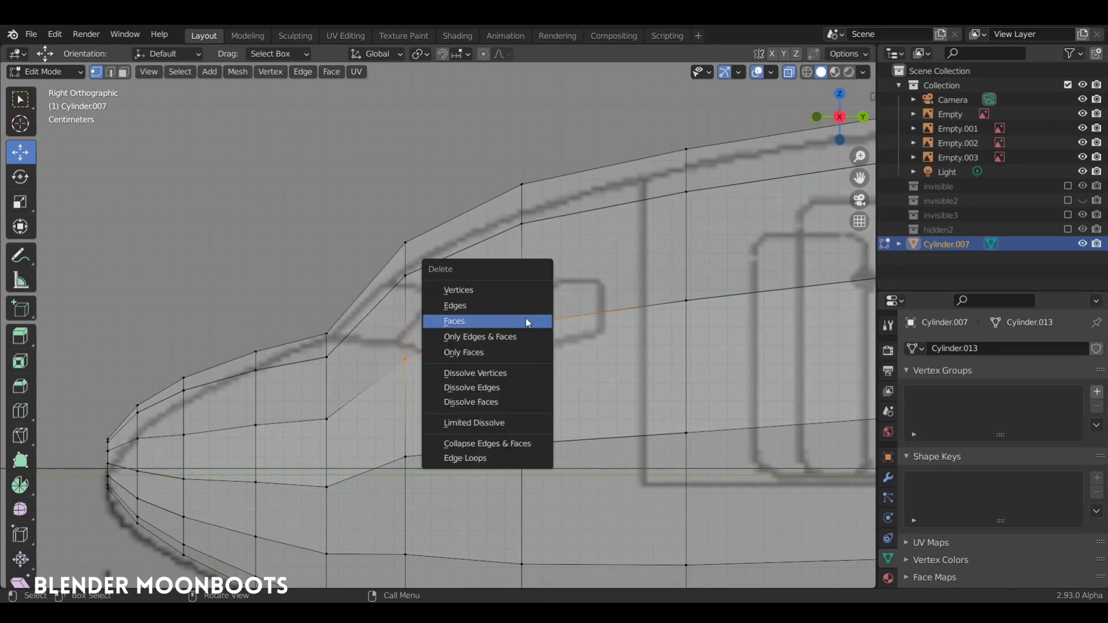
left_click(519, 319)
left_click(522, 224)
key("3")
left_click(383, 290)
key("x")
key("Escape")
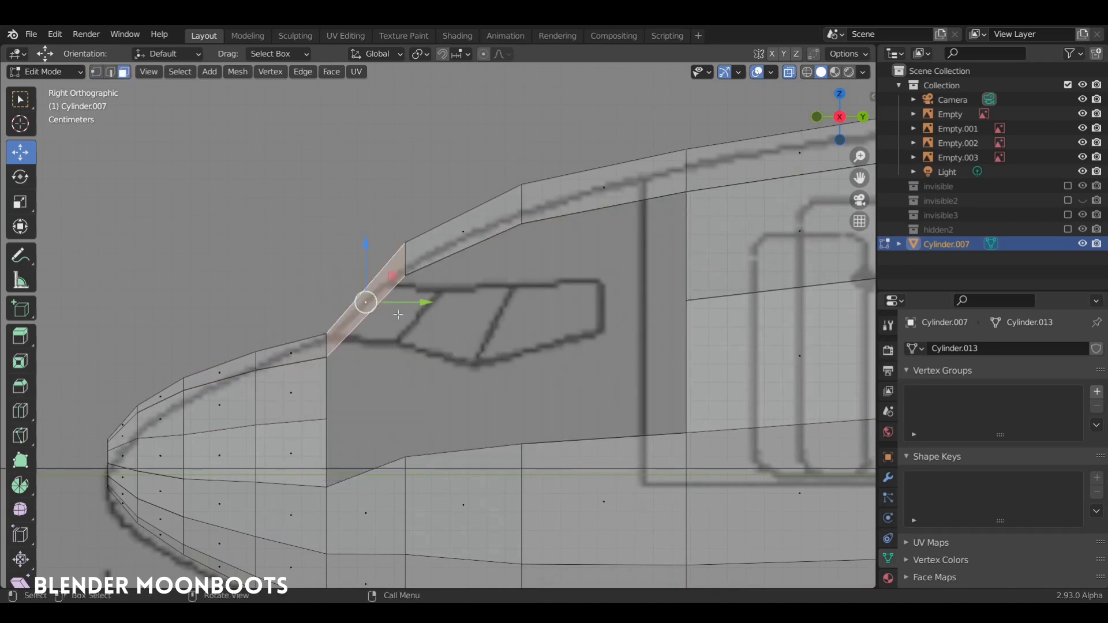
- Delete the half of the fuselage on the negative X side of the centre line in front view
key("KP_1")
scroll(524, 343, "down", 4)
key("1")
left_click(287, 210)
left_click_drag(248, 188, 409, 540)
key("x")
left_click(414, 407)
- Delete the remaining windshield geometry connecting the nose to the cockpit roof strip
left_click_drag(495, 327, 421, 338, "alt")
key("2")
left_click(415, 326, "alt")
key("x")
left_click(453, 316)
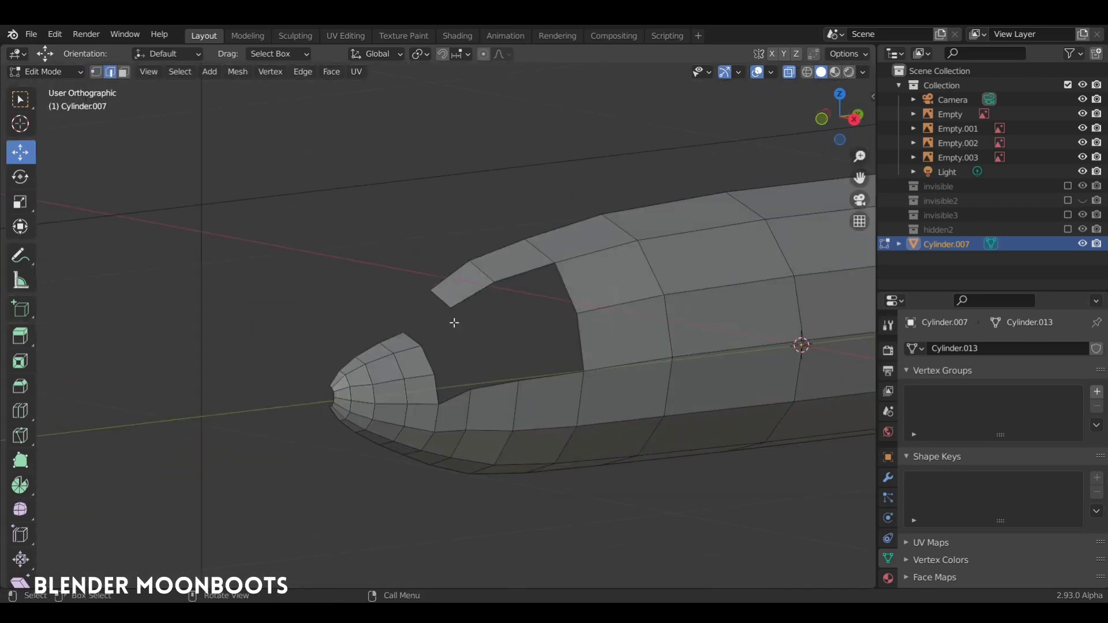
- Slide the lower front vertex of the cockpit roof strip back along its edge and place a duplicate near the window outline
key("KP_3")
scroll(519, 317, "up", 3)
key("a")
key("1")
left_click(403, 423)
key("g")
key("g")
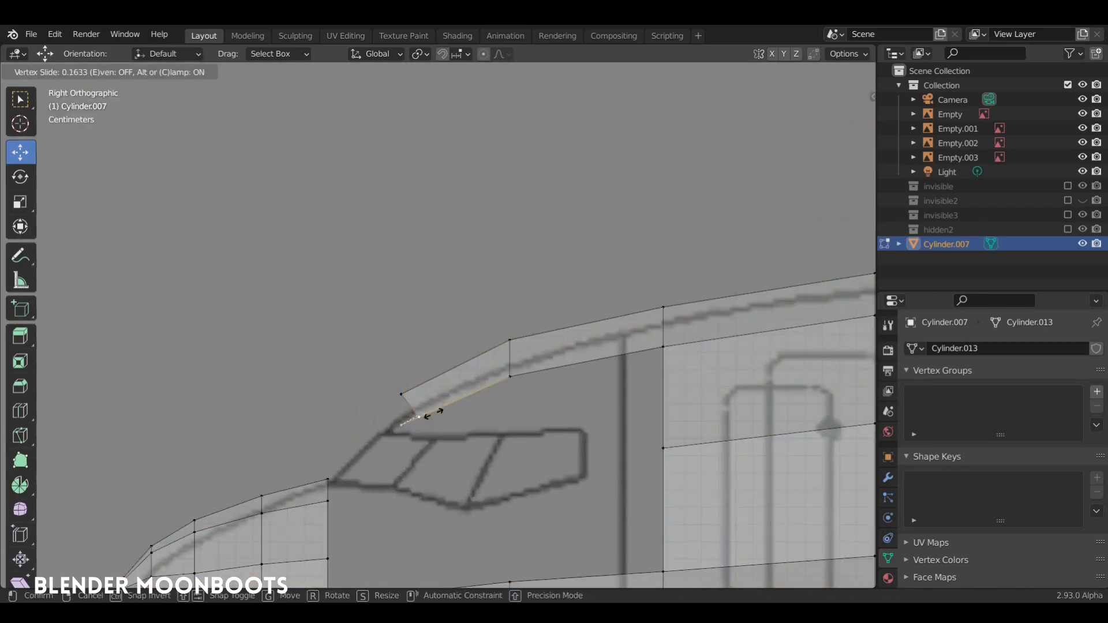
left_click(451, 415)
middle_click_drag(451, 415, 485, 302, "shift")
key("shift+d")
left_click(482, 334)
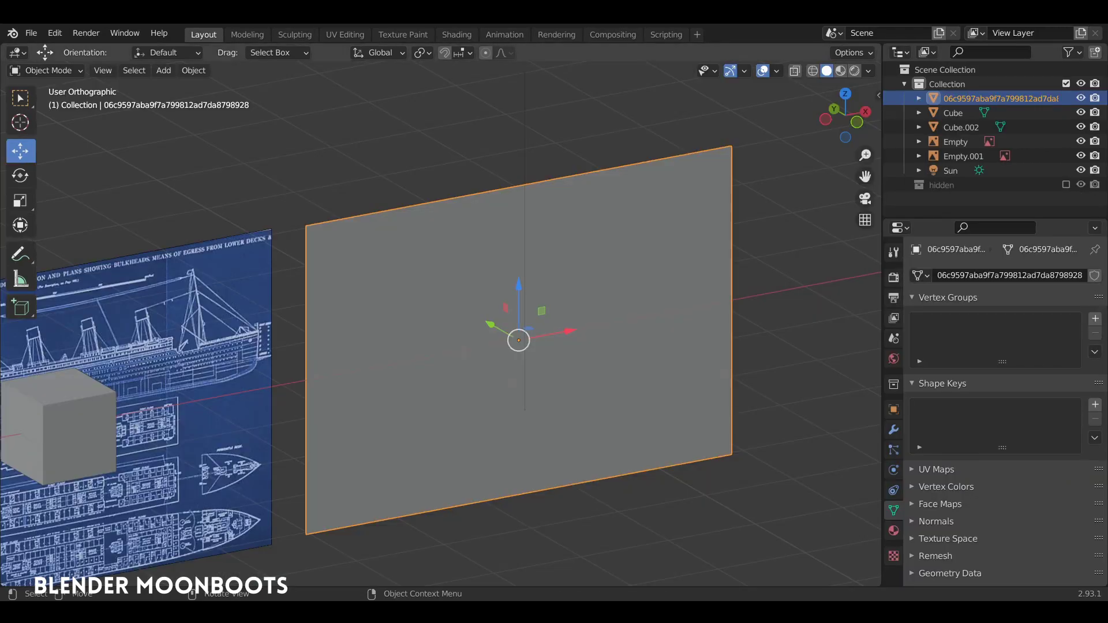
- Deselect everything and locate the Images as Planes option among the image types that can be added
key("alt+a")
key("shift+a")
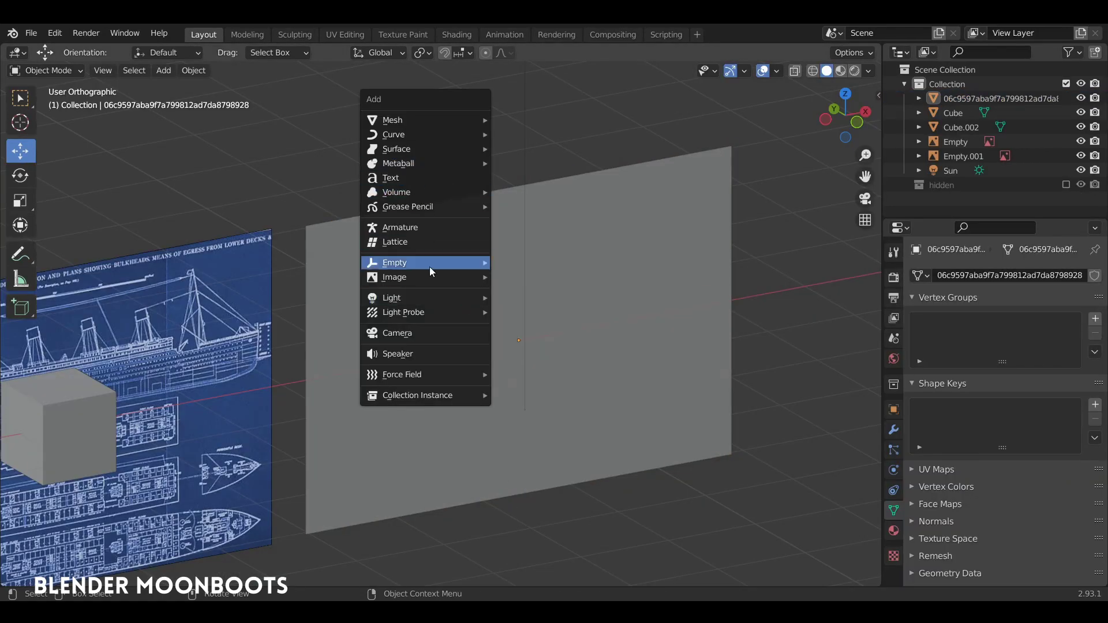
mouse_move(465, 276)
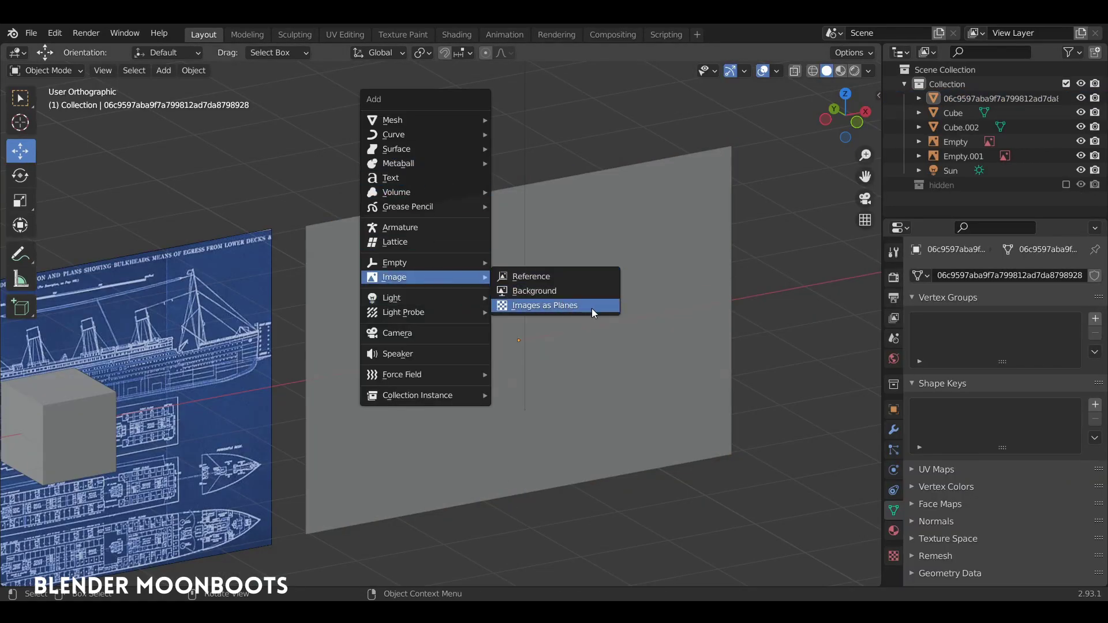
- Select the image plane and display its texture in Material Preview and Rendered viewport shading
left_click(663, 236)
mouse_move(616, 252)
middle_mouse_down()
mouse_move(607, 258)
mouse_move(626, 259)
mouse_move(622, 239)
middle_mouse_up()
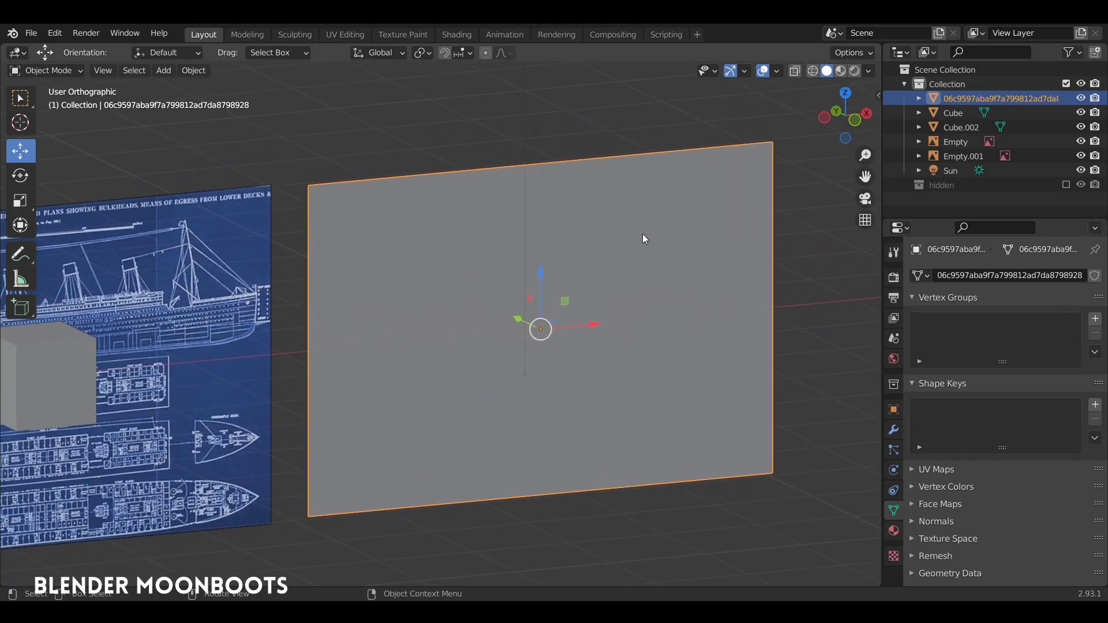
left_click(841, 70)
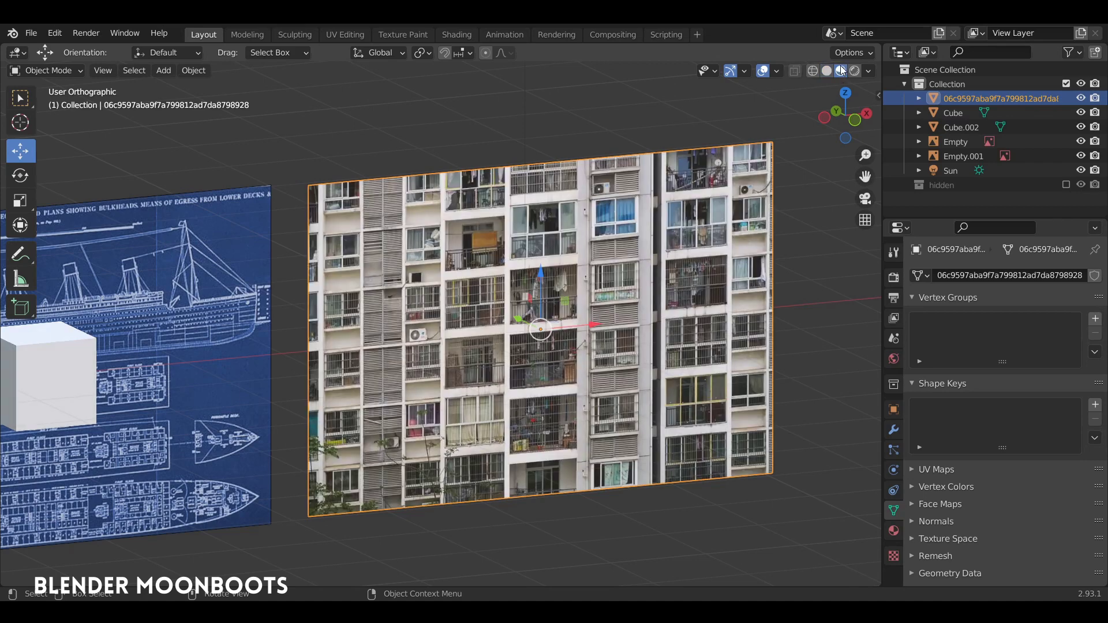
left_click(855, 71)
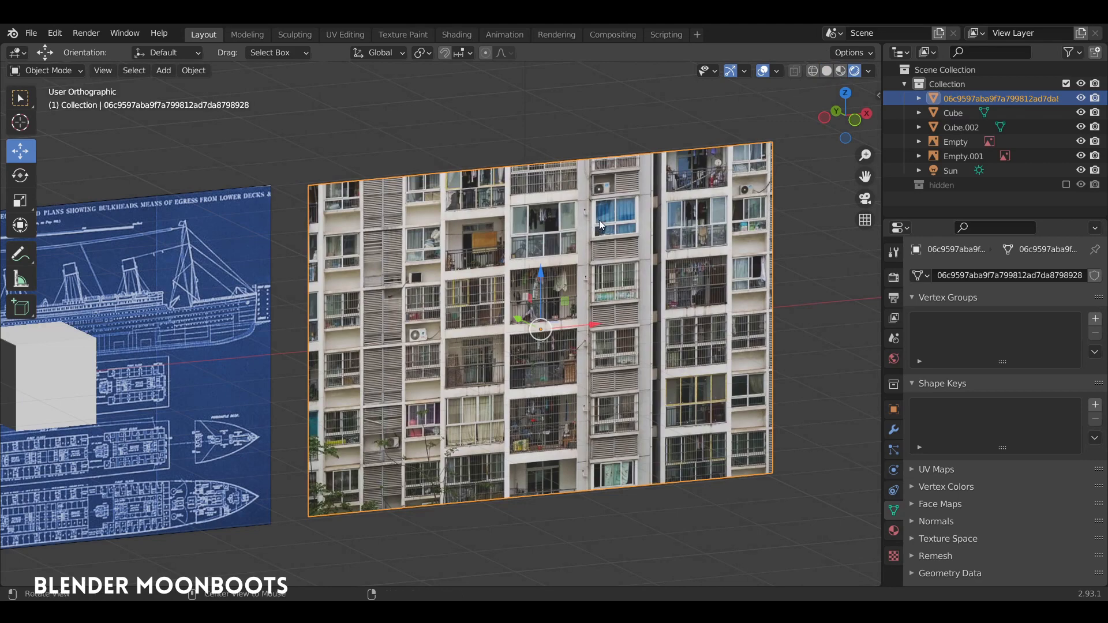
left_click_drag(599, 220, 574, 221, "ctrl+alt")
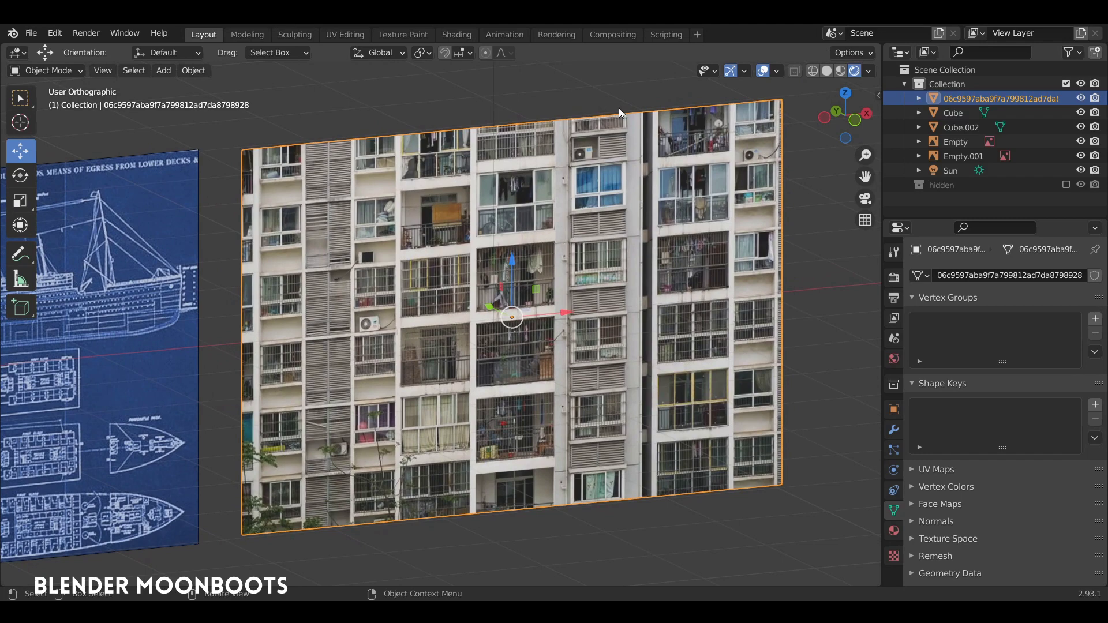
left_click_drag(476, 214, 477, 229, "ctrl+alt")
left_click_drag(499, 229, 496, 210, "alt+shift")
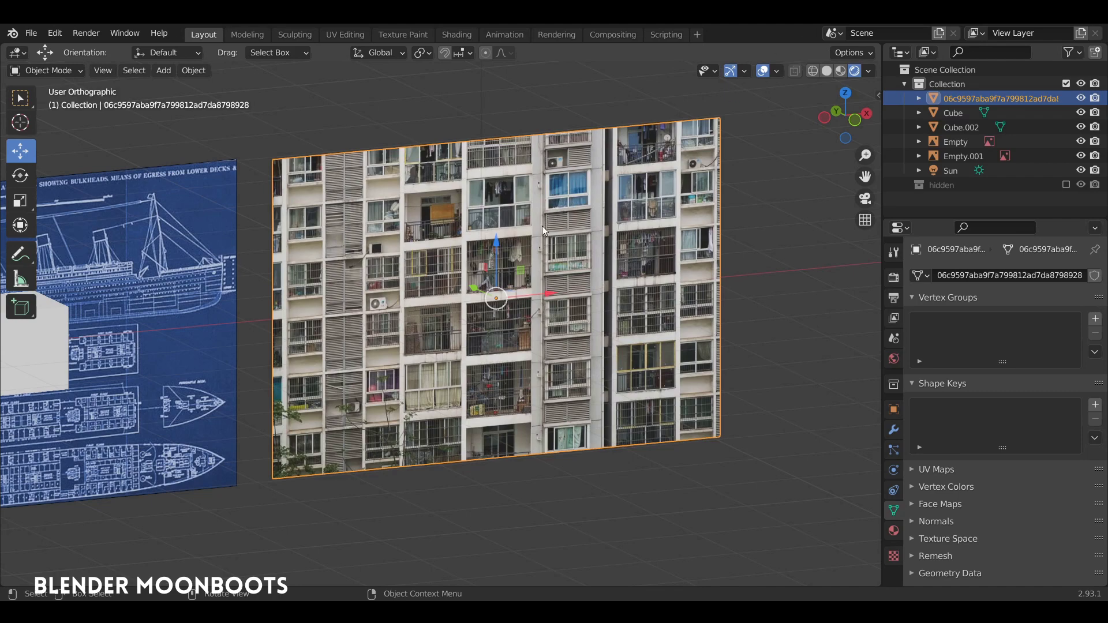
- Subdivide the image plane with 2 cuts in Edit Mode
key("Tab")
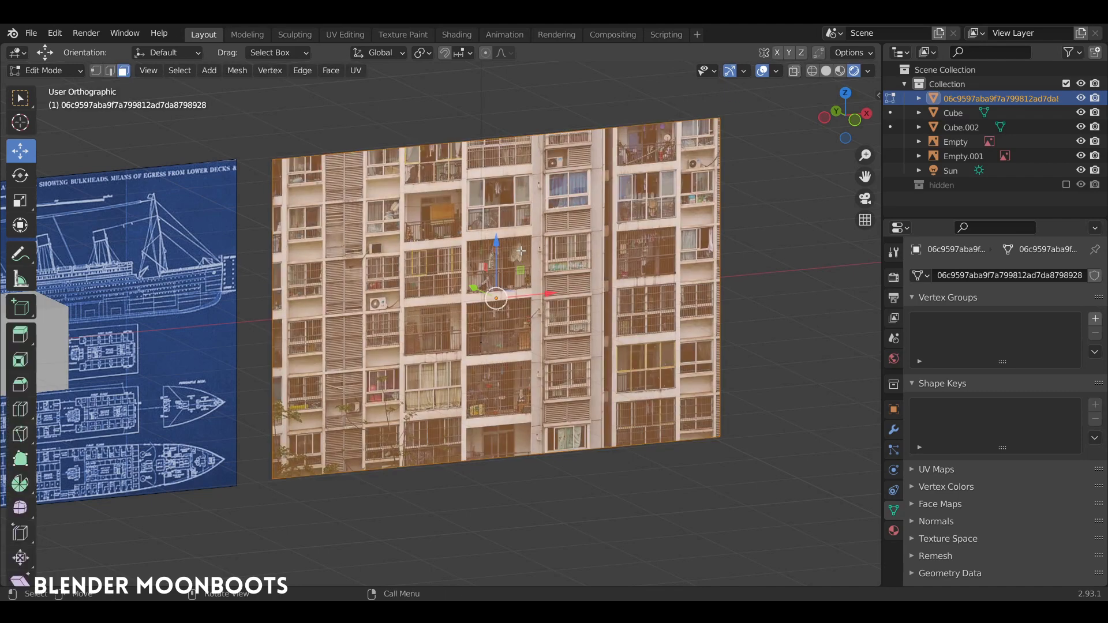
right_click(498, 230)
left_click(498, 231)
left_click(235, 477)
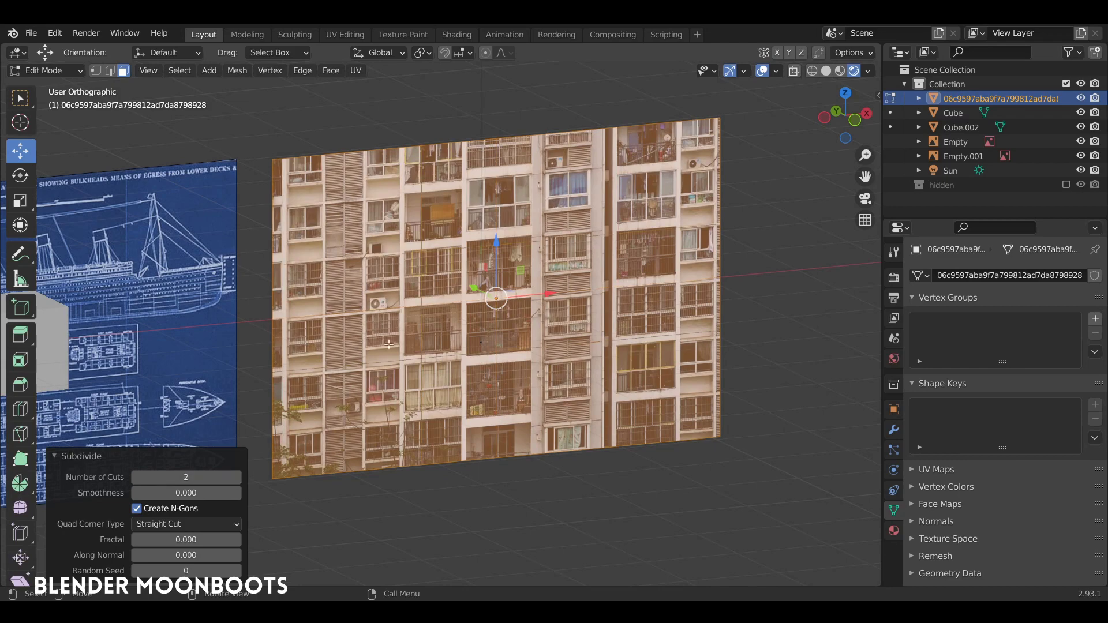
- Move the centre face of the subdivided image plane about -0.717 m along Y to deform the picture
left_click(477, 270)
middle_click_drag(489, 290, 501, 300)
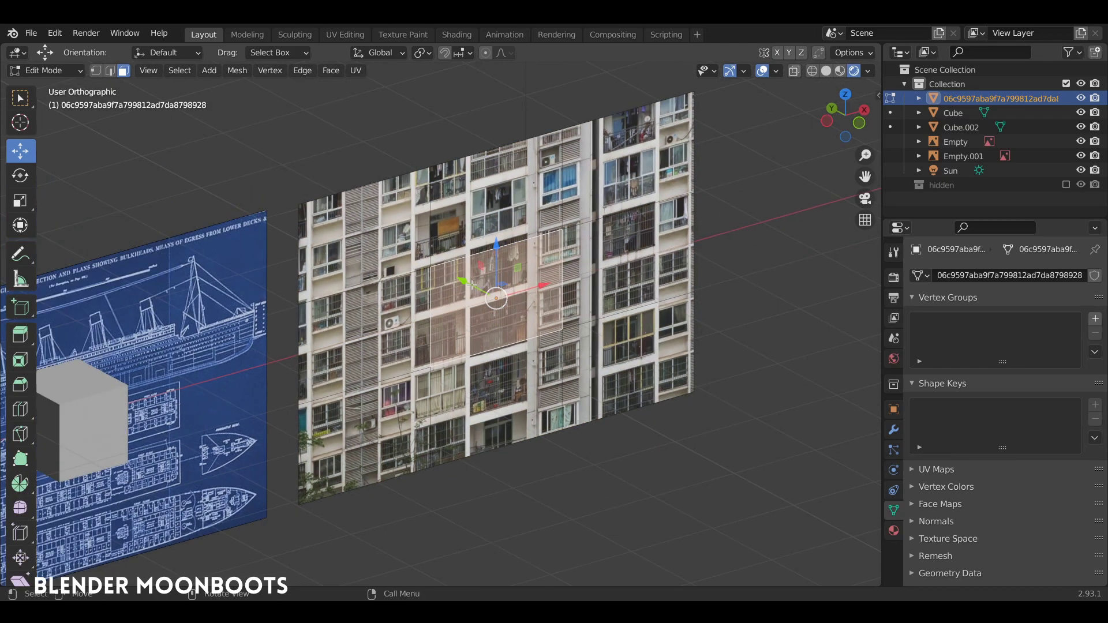
left_click_drag(472, 286, 525, 317)
middle_click_drag(526, 316, 505, 297)
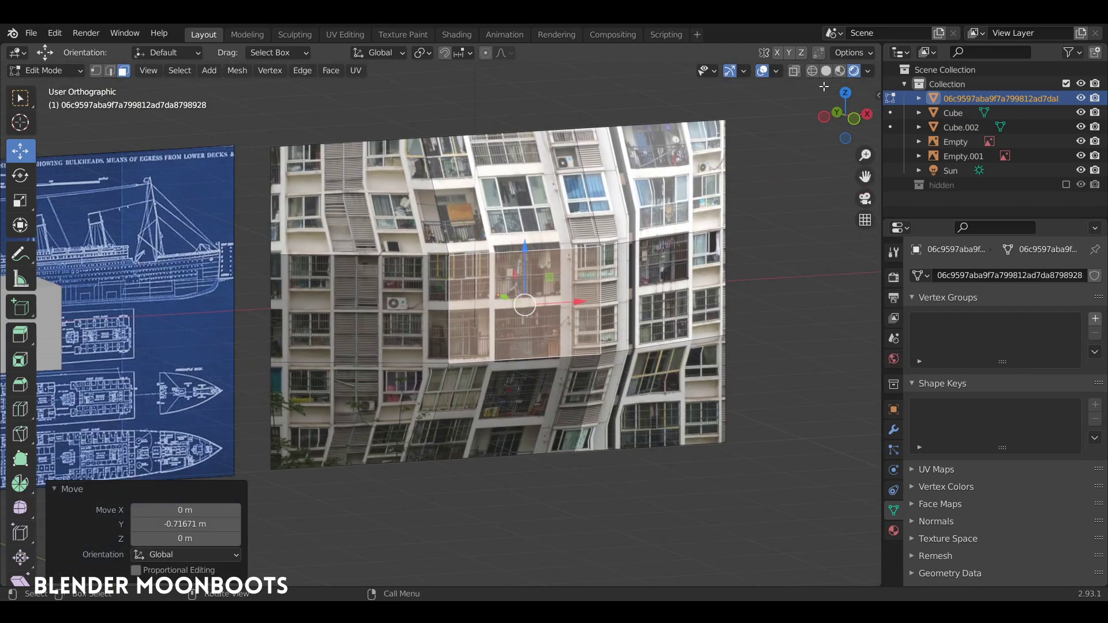
- Split the 3D viewport horizontally and show the image plane's material nodes in a Shader Editor in the lower area
left_click_drag(877, 47, 836, 390)
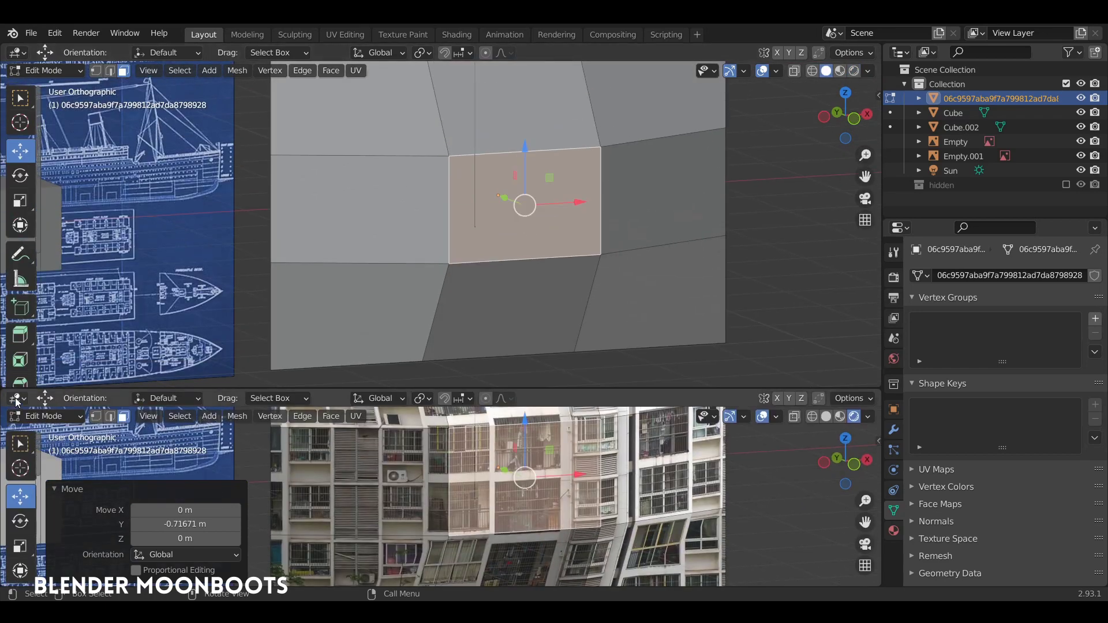
left_click(17, 399)
left_click(54, 531)
scroll(370, 439, "up", 5)
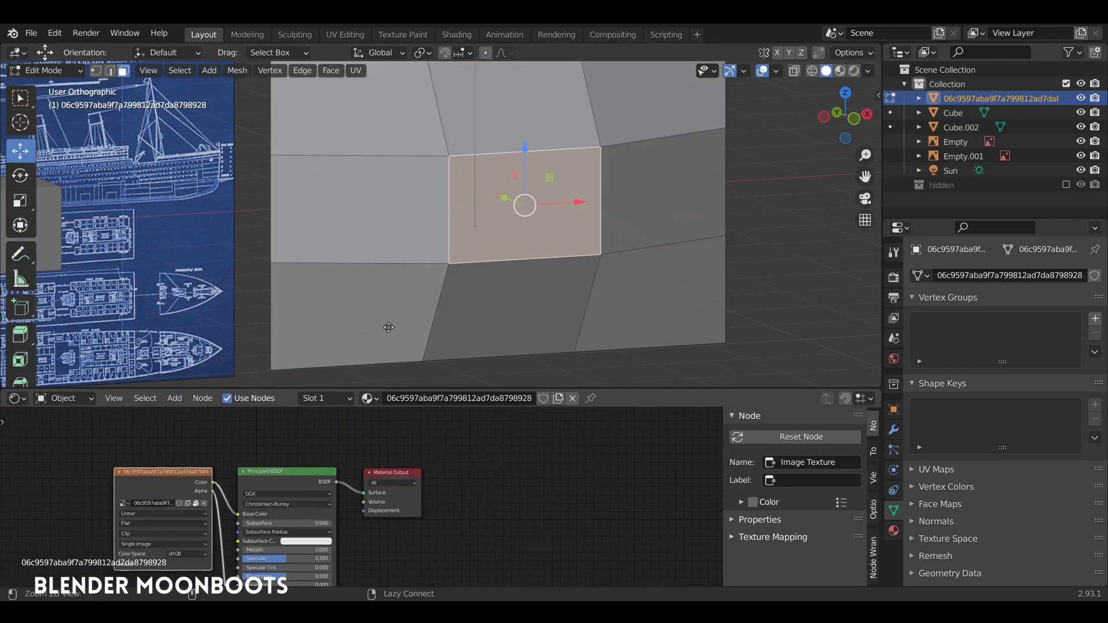
middle_click_drag(355, 435, 537, 431)
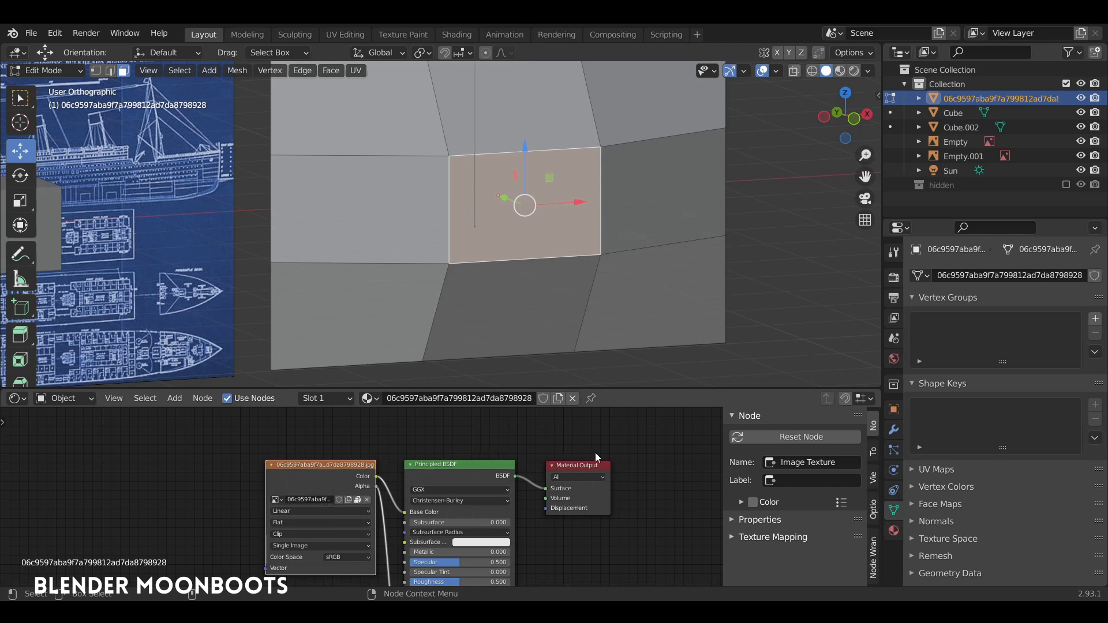
- Switch the upper 3D viewport to Rendered shading and enlarge it by shrinking the Shader Editor
left_click_drag(640, 245, 648, 232, "alt")
scroll(651, 230, "down", 2)
left_click(853, 71)
left_click_drag(561, 218, 503, 199, "alt")
scroll(548, 221, "up", 2)
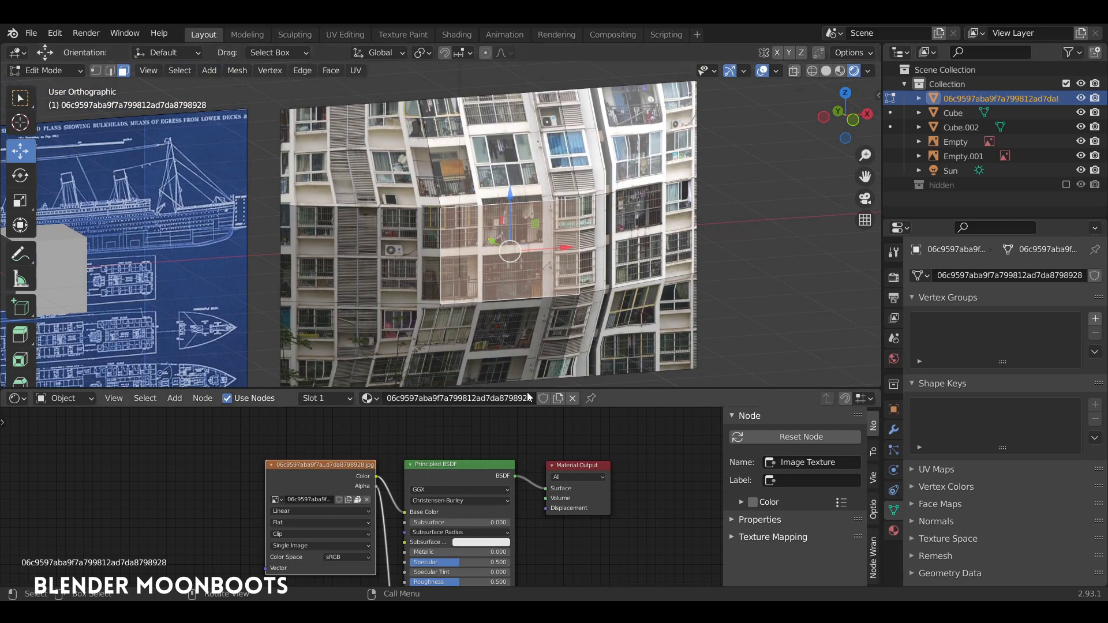
left_click_drag(530, 392, 531, 455)
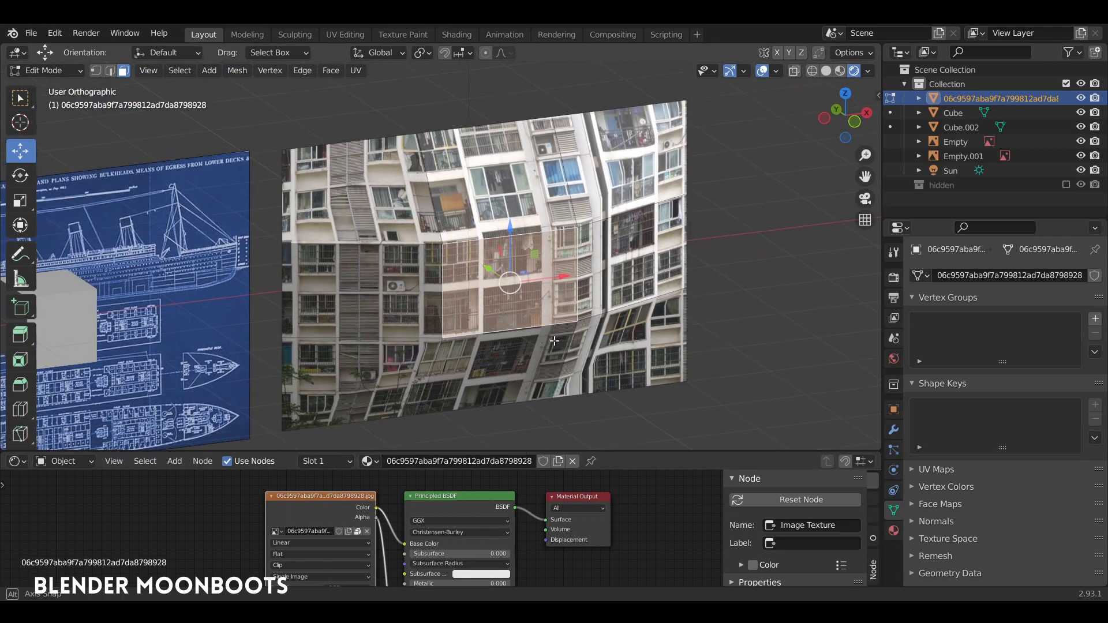
- Return the image plane to Object Mode and revisit the Image options for adding objects
key("Tab")
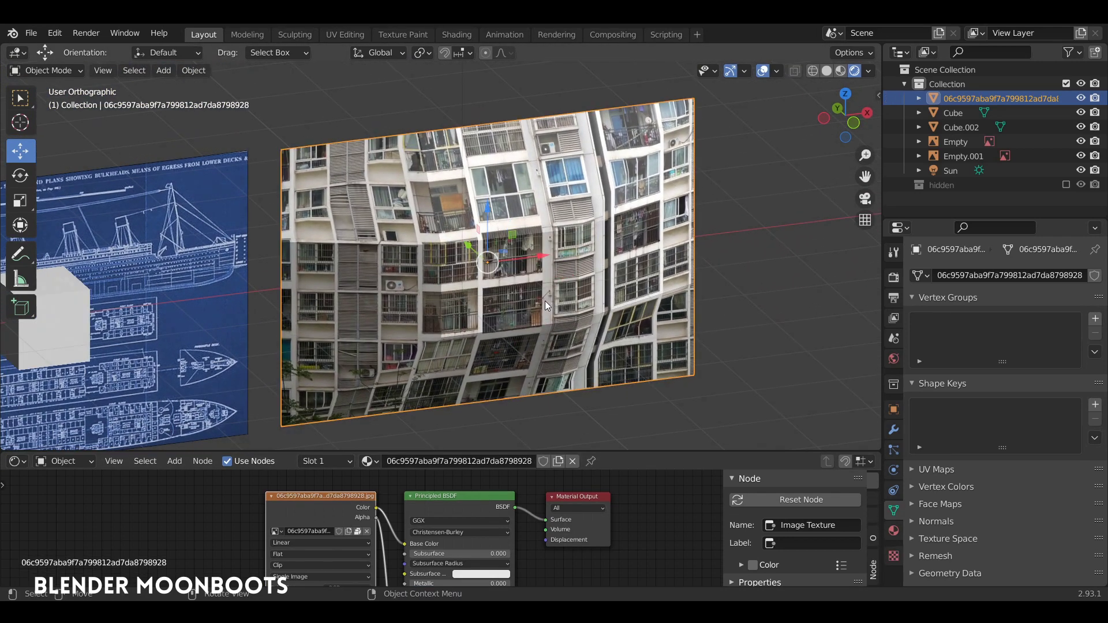
middle_click_drag(534, 279, 538, 255)
key("shift+a")
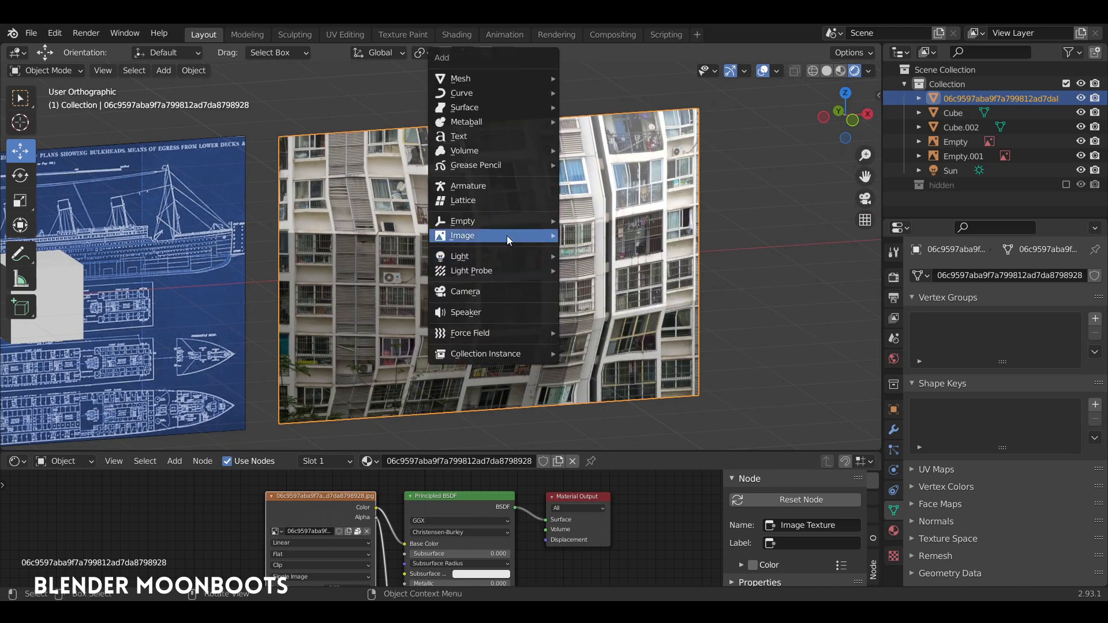
mouse_move(505, 235)
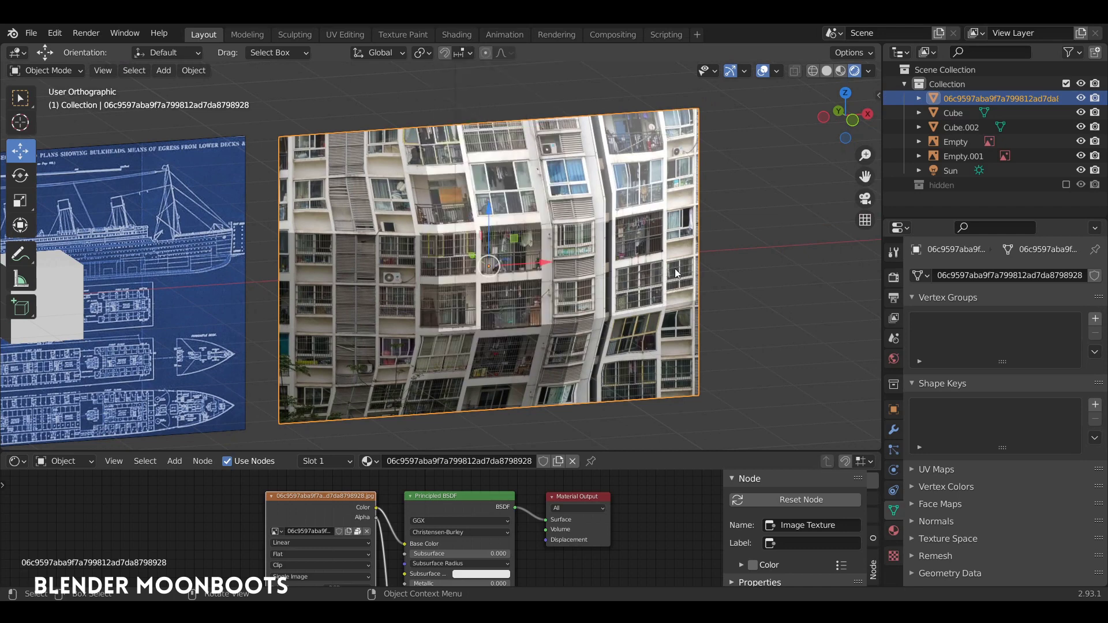
middle_click_drag(626, 269, 630, 276)
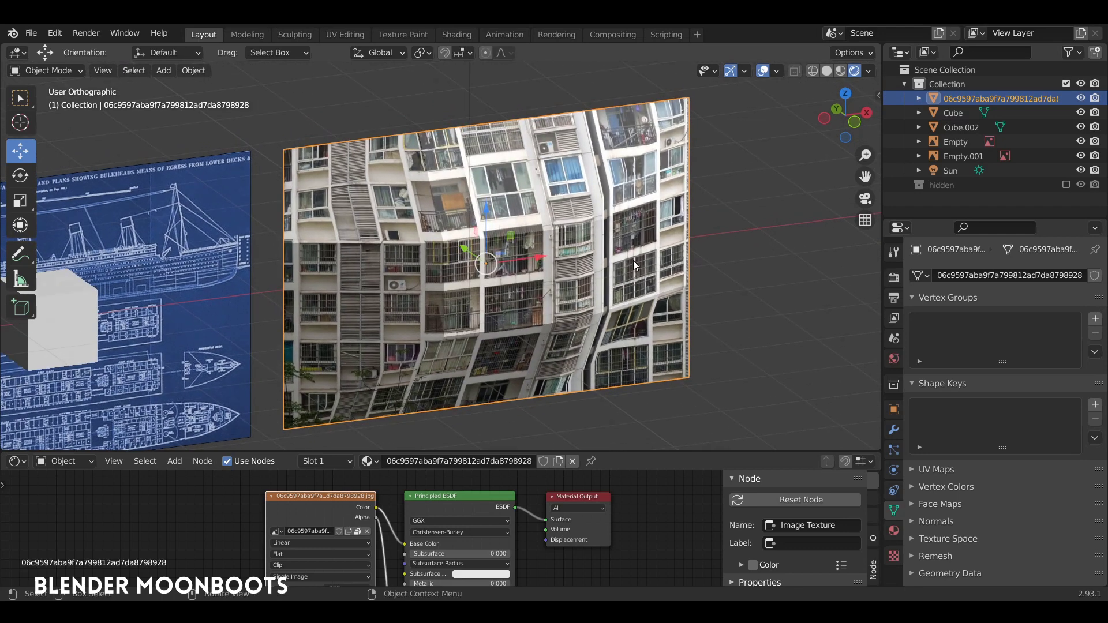